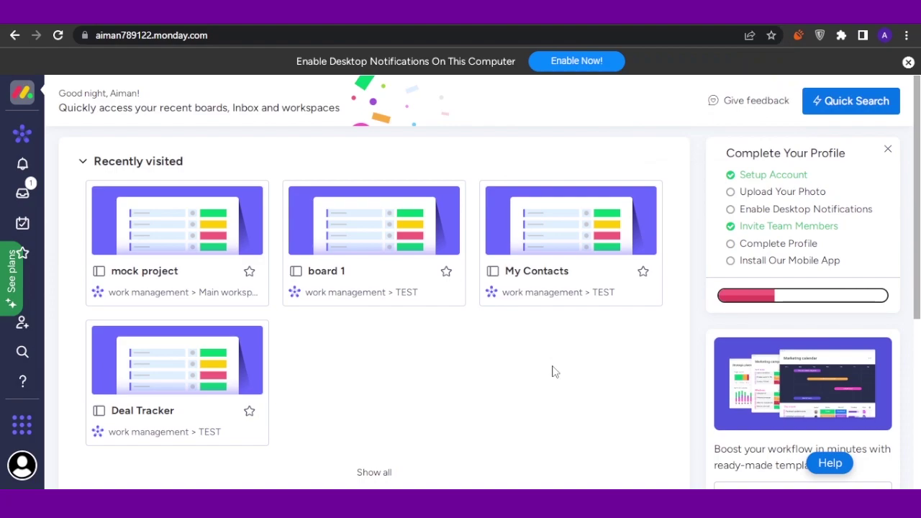
{"action": "left_click_drag", "start_coordinate": [739, 175], "coordinate": [876, 229]}
{"action": "left_click", "coordinate": [742, 263]}
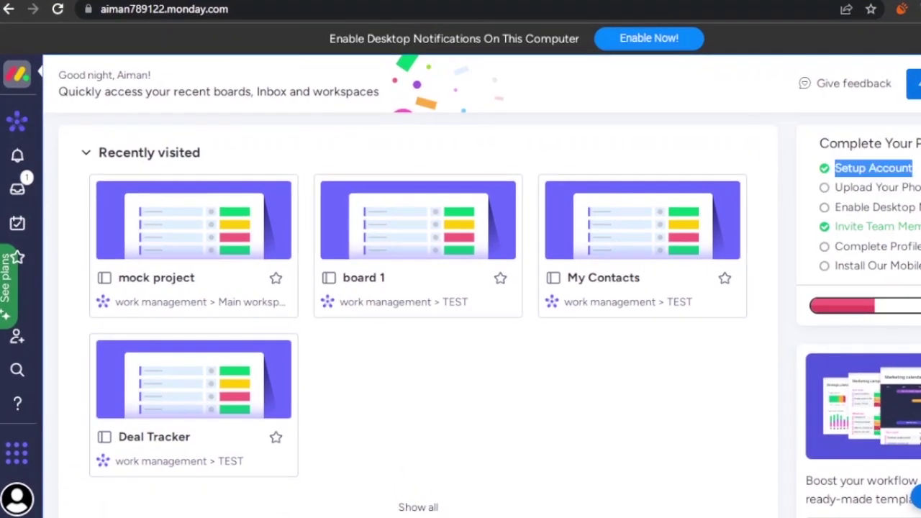
{"action": "left_click", "coordinate": [657, 408]}
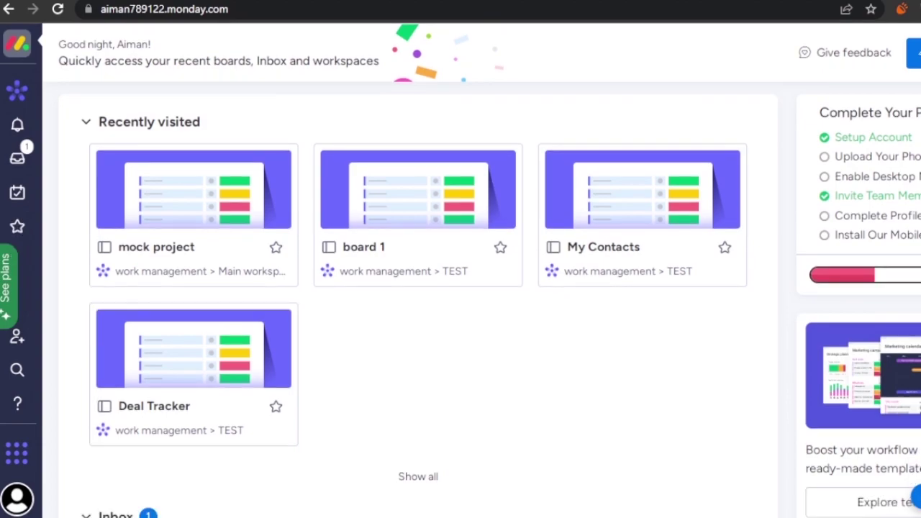
{"action": "left_click_drag", "start_coordinate": [828, 136], "coordinate": [916, 169]}
{"action": "left_click", "coordinate": [715, 340]}
{"action": "scroll", "coordinate": [482, 271], "scroll_direction": "down", "scroll_amount": 1}
{"action": "scroll", "coordinate": [482, 271], "scroll_direction": "up", "scroll_amount": 1}
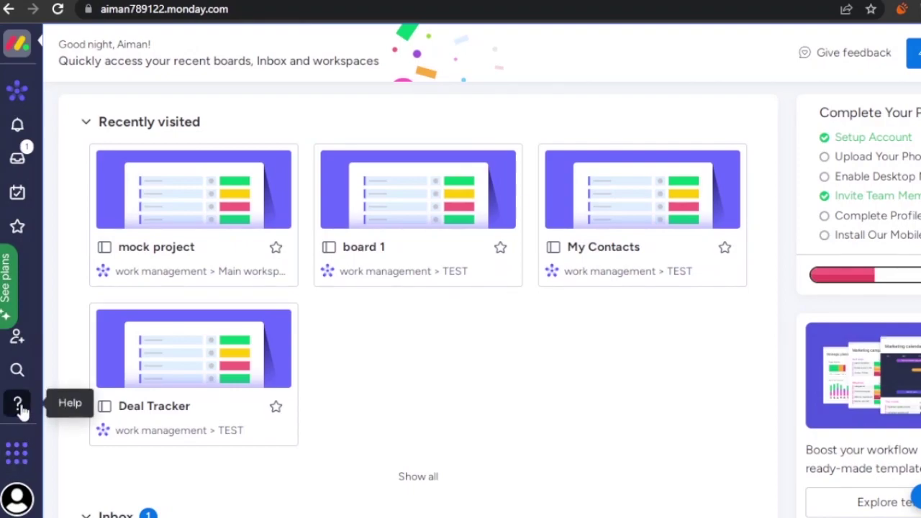
- Open the work management product and look through the list of available workspaces, staying in Main workspace
{"action": "left_click", "coordinate": [18, 92]}
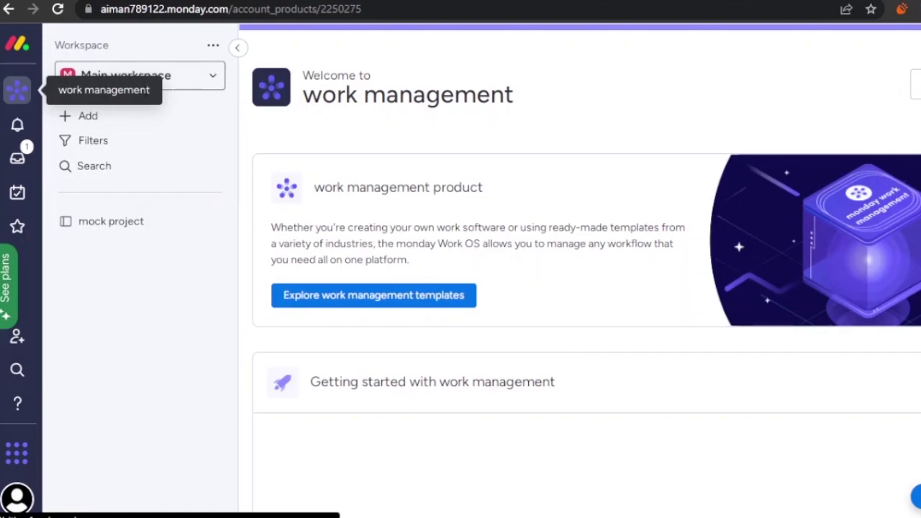
{"action": "left_click", "coordinate": [218, 83]}
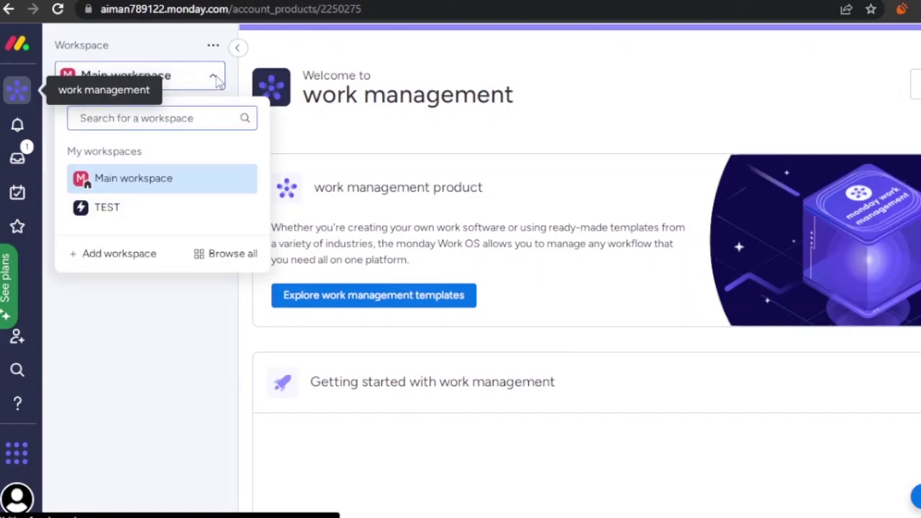
{"action": "left_click", "coordinate": [218, 79]}
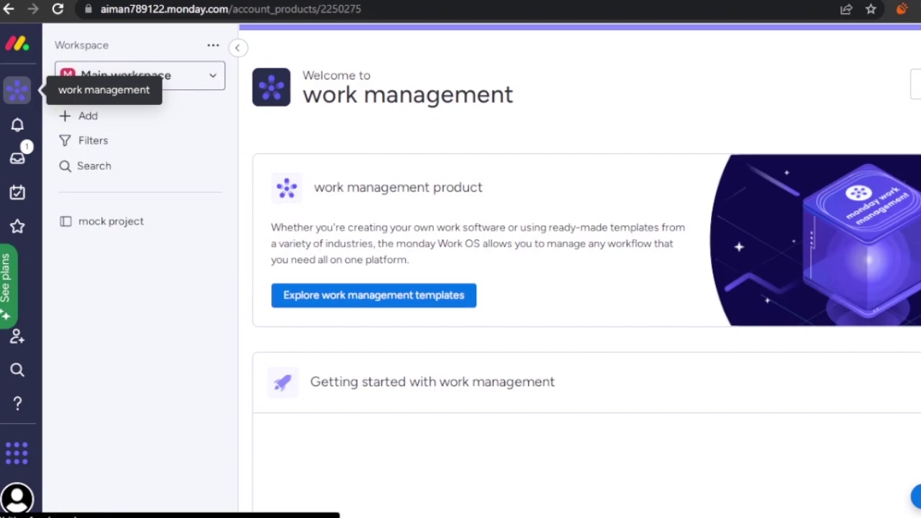
{"action": "left_click", "coordinate": [215, 83]}
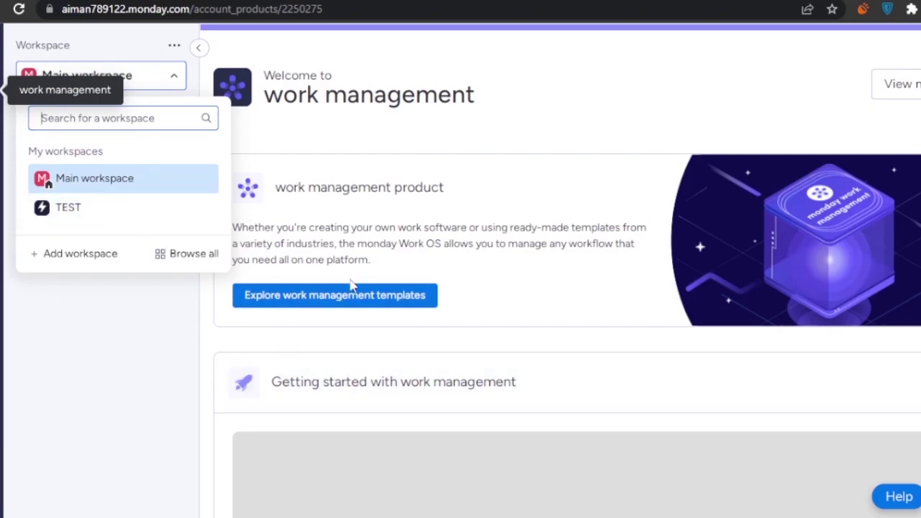
{"action": "left_click", "coordinate": [259, 136]}
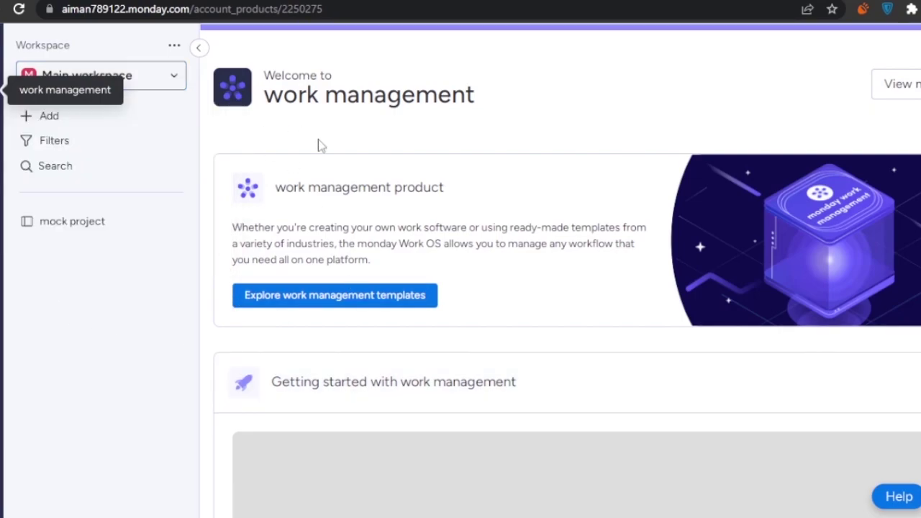
- Open the template center for adding content to Main workspace and show the Project Management templates
{"action": "left_click", "coordinate": [58, 122]}
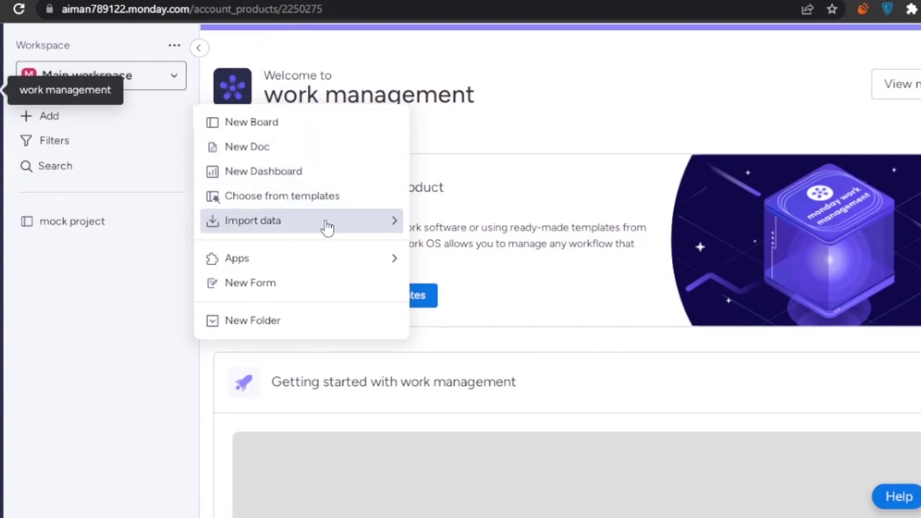
{"action": "mouse_move", "coordinate": [325, 226]}
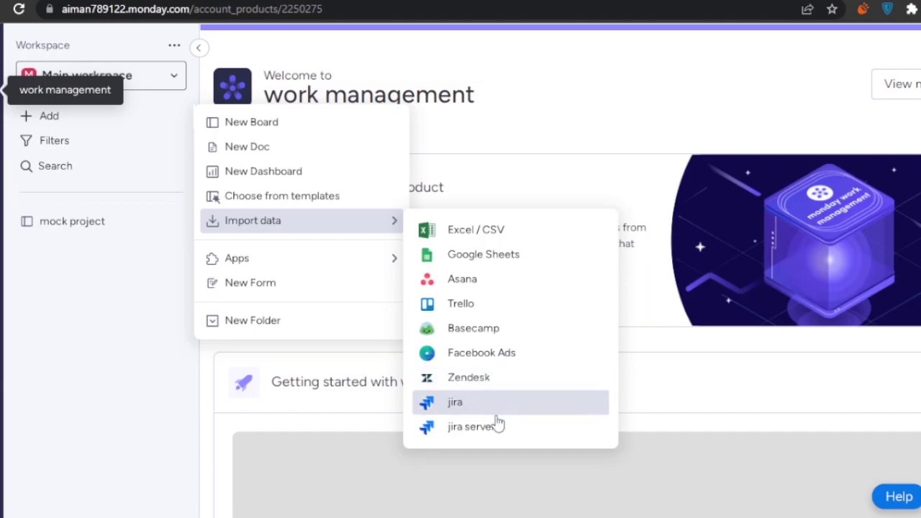
{"action": "mouse_move", "coordinate": [260, 270]}
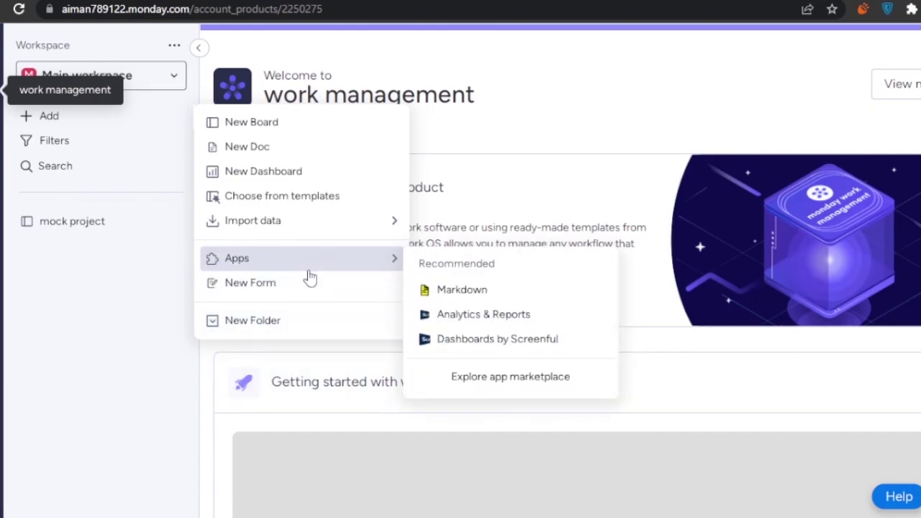
{"action": "left_click", "coordinate": [295, 206]}
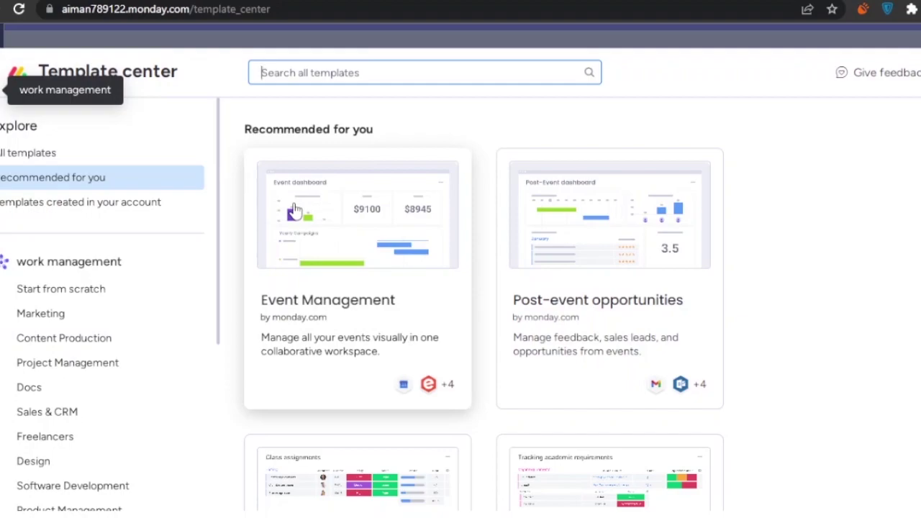
{"action": "scroll", "coordinate": [216, 282], "scroll_direction": "down", "scroll_amount": 2}
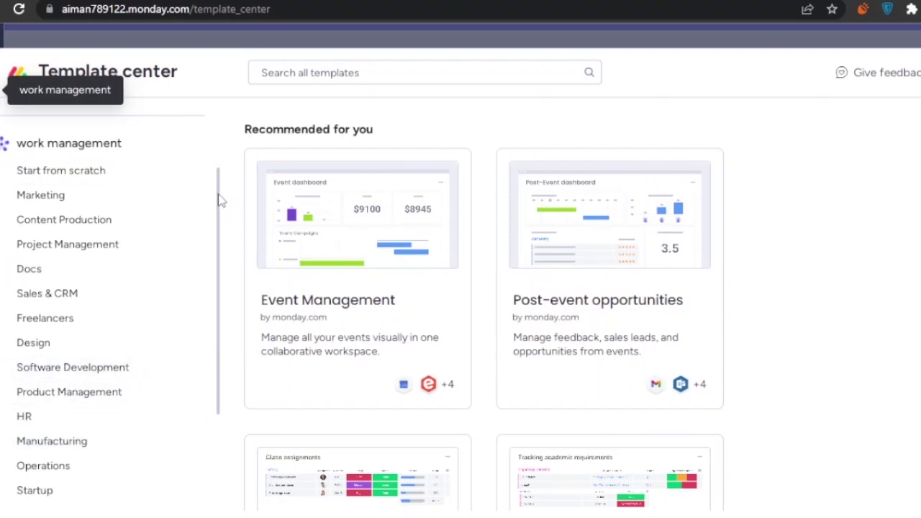
{"action": "left_click", "coordinate": [86, 245]}
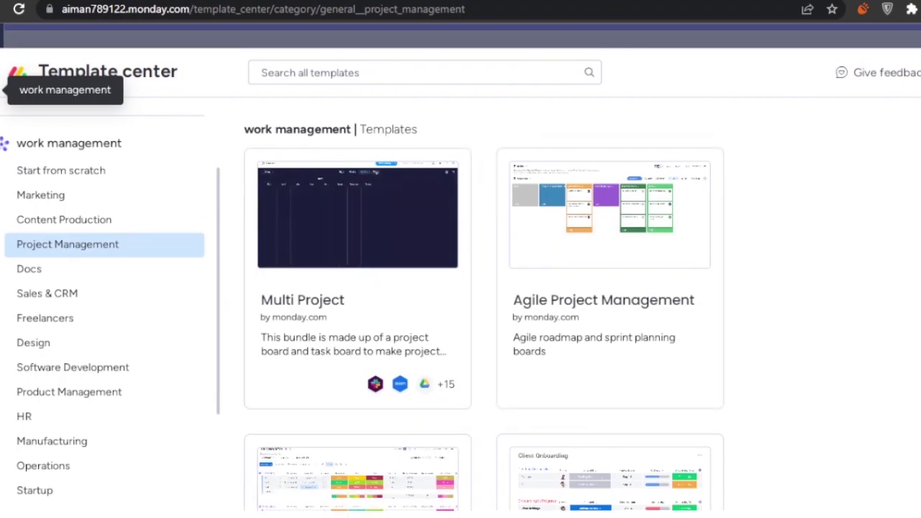
- Find the Advanced project management template among the project management templates and add it to the workspace
{"action": "scroll", "coordinate": [484, 310], "scroll_direction": "down", "scroll_amount": 2}
{"action": "scroll", "coordinate": [483, 310], "scroll_direction": "down", "scroll_amount": 1}
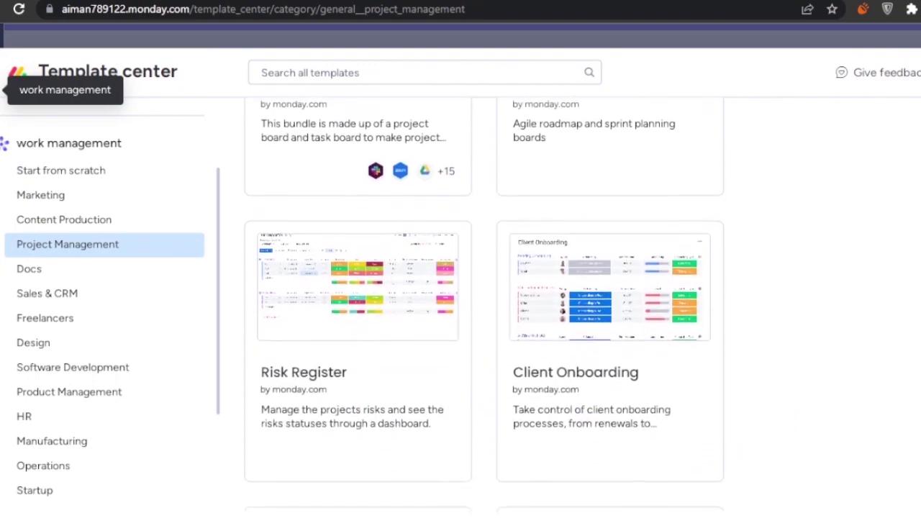
{"action": "scroll", "coordinate": [484, 303], "scroll_direction": "down", "scroll_amount": 5}
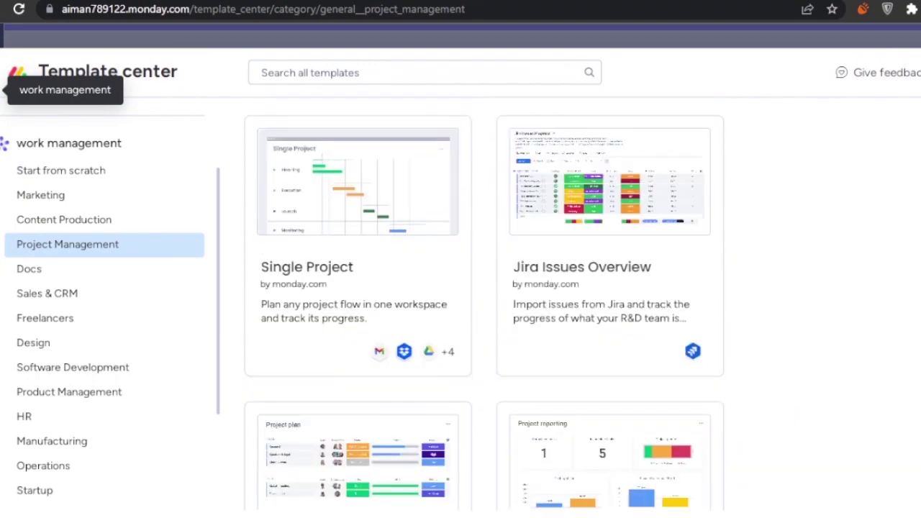
{"action": "scroll", "coordinate": [484, 302], "scroll_direction": "up", "scroll_amount": 1}
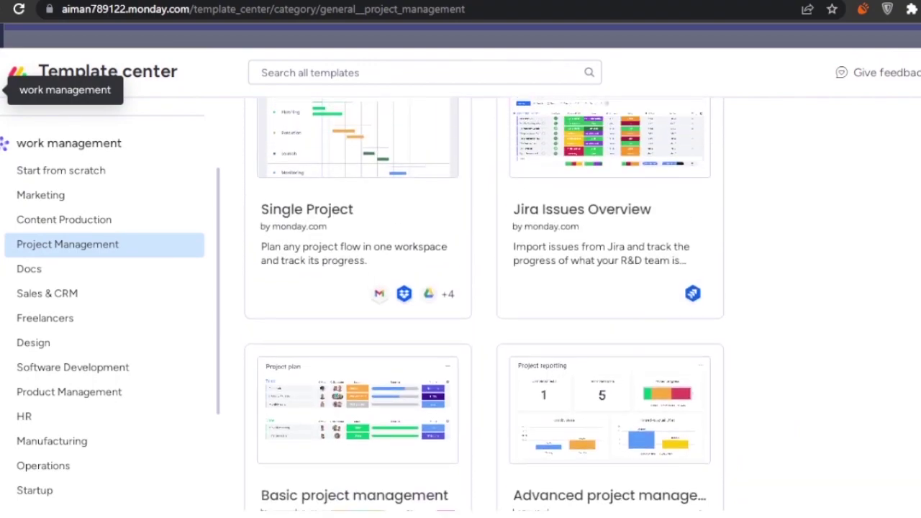
{"action": "scroll", "coordinate": [484, 303], "scroll_direction": "down", "scroll_amount": 2}
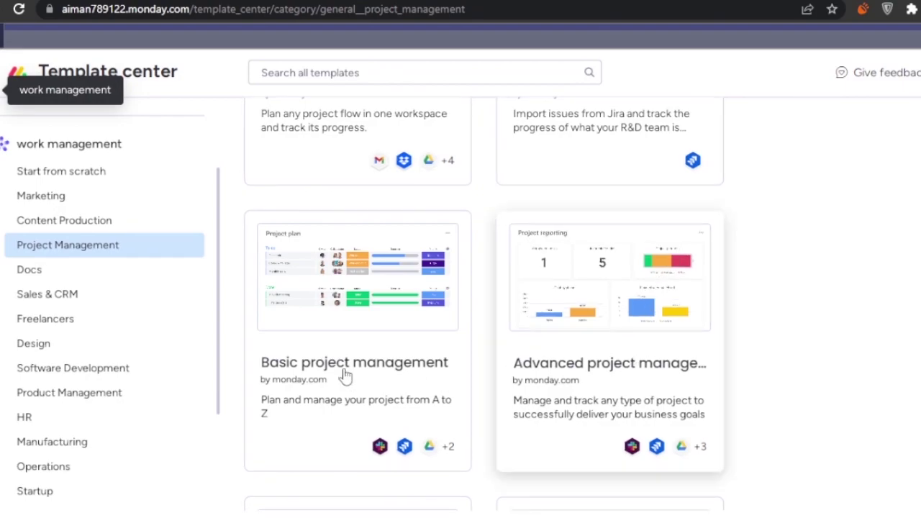
{"action": "left_click", "coordinate": [556, 377]}
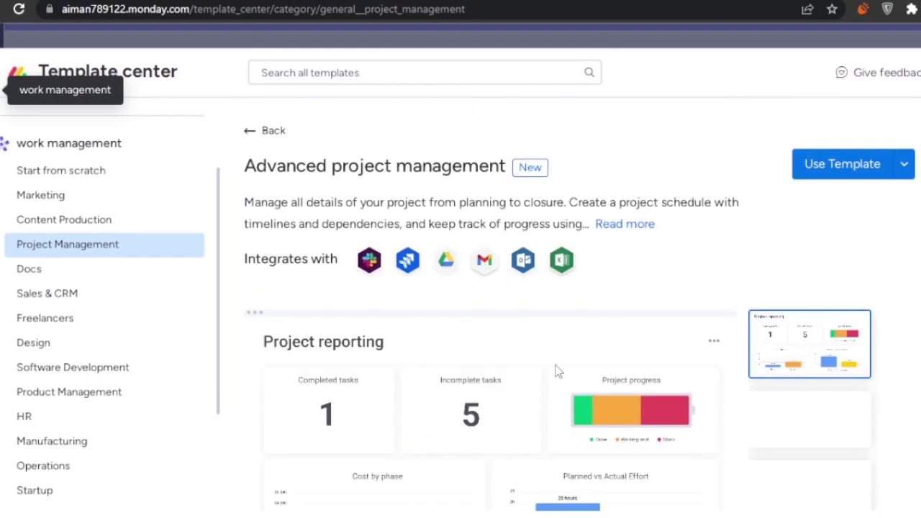
{"action": "left_click", "coordinate": [850, 165]}
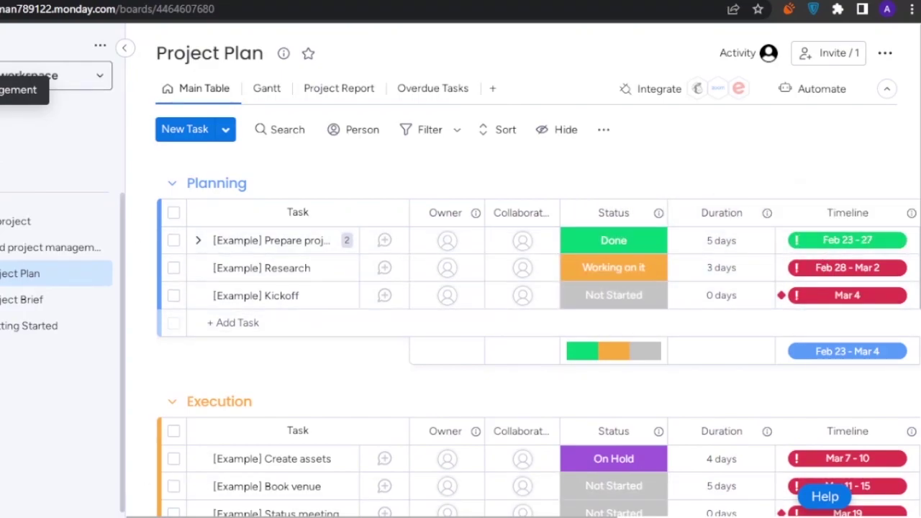
- Examine the Project Plan board's Planning and Execution groups across all columns, from owner and status to effort and cost
{"action": "scroll", "coordinate": [558, 245], "scroll_direction": "right", "scroll_amount": 6}
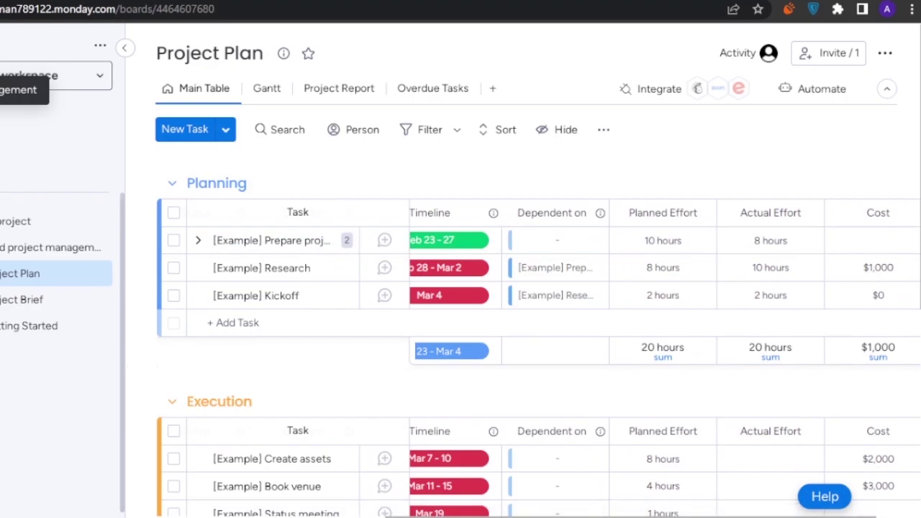
{"action": "scroll", "coordinate": [648, 324], "scroll_direction": "right", "scroll_amount": 2}
{"action": "scroll", "coordinate": [540, 324], "scroll_direction": "left", "scroll_amount": 5}
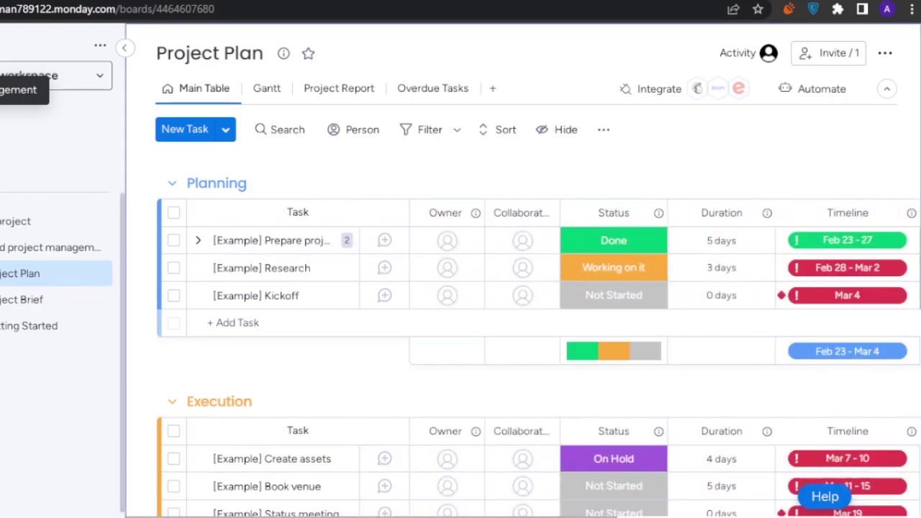
{"action": "scroll", "coordinate": [766, 307], "scroll_direction": "down", "scroll_amount": 5}
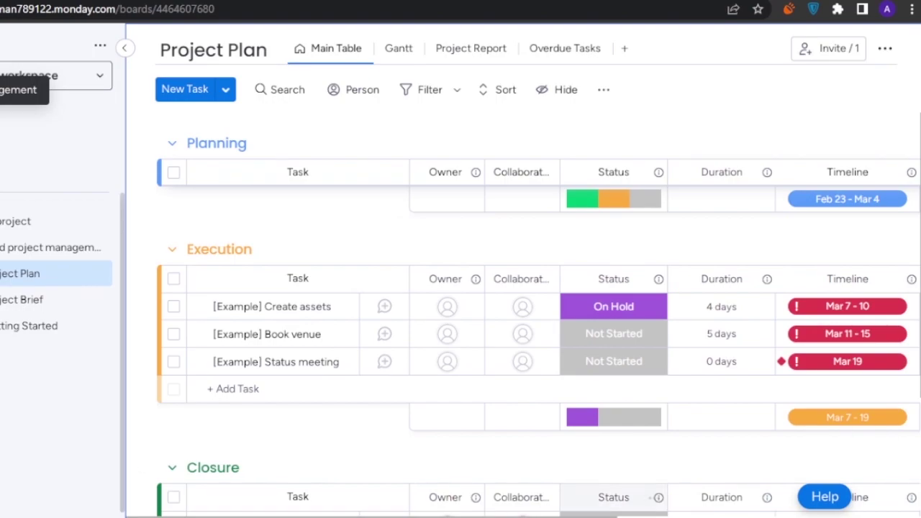
{"action": "scroll", "coordinate": [648, 331], "scroll_direction": "right", "scroll_amount": 4}
{"action": "scroll", "coordinate": [328, 504], "scroll_direction": "right", "scroll_amount": 3}
{"action": "scroll", "coordinate": [327, 504], "scroll_direction": "left", "scroll_amount": 5}
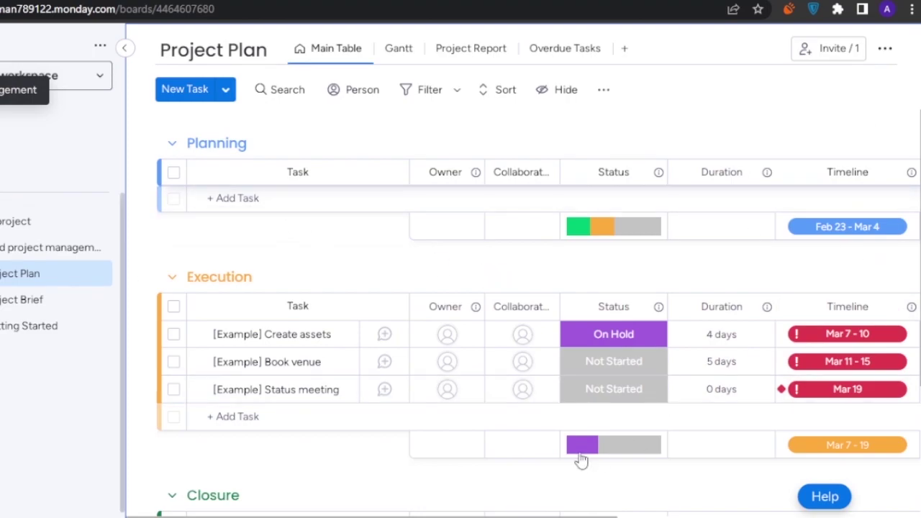
- View the timeline dates of the Create assets task in the Execution group and check the board's person filter
{"action": "left_click", "coordinate": [844, 338]}
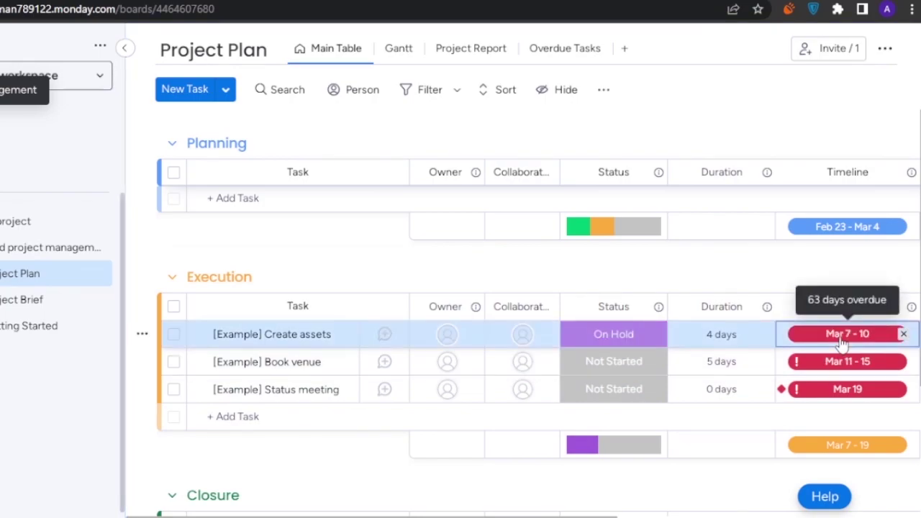
{"action": "scroll", "coordinate": [435, 488], "scroll_direction": "down", "scroll_amount": 2}
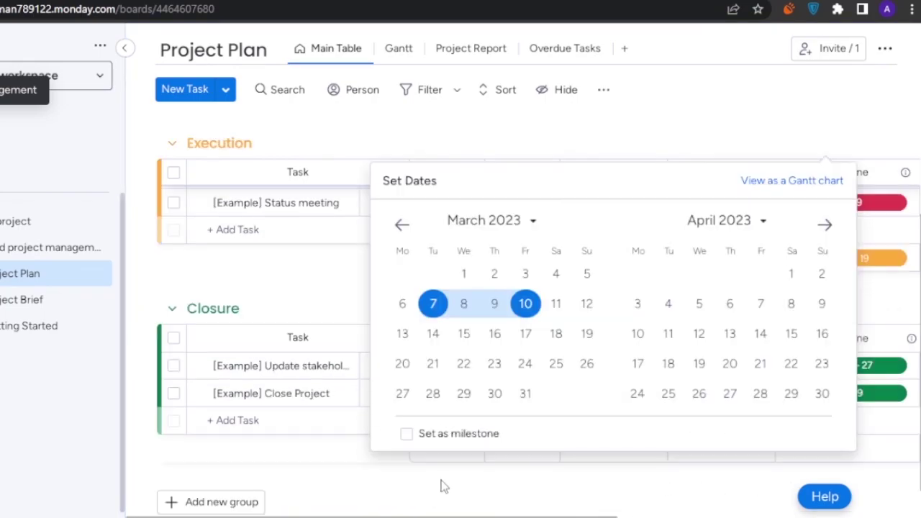
{"action": "left_click", "coordinate": [697, 151]}
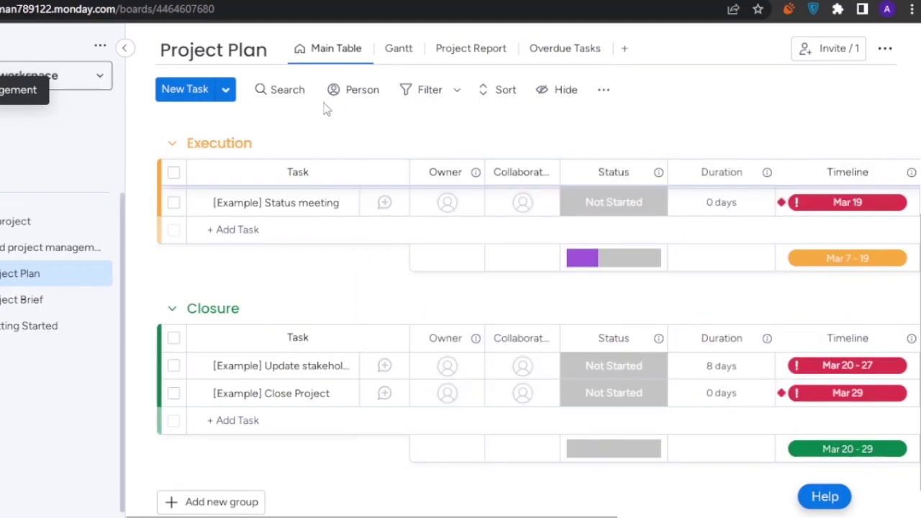
{"action": "left_click", "coordinate": [350, 96]}
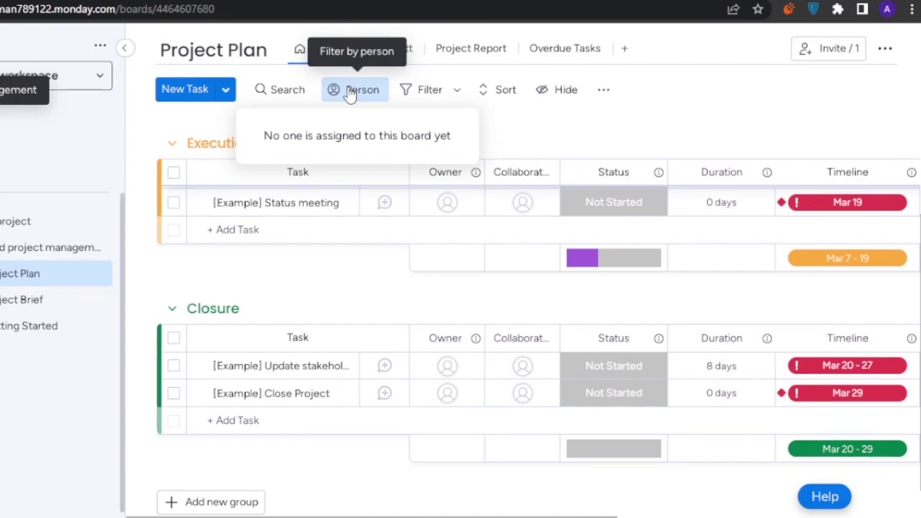
{"action": "left_click", "coordinate": [553, 132]}
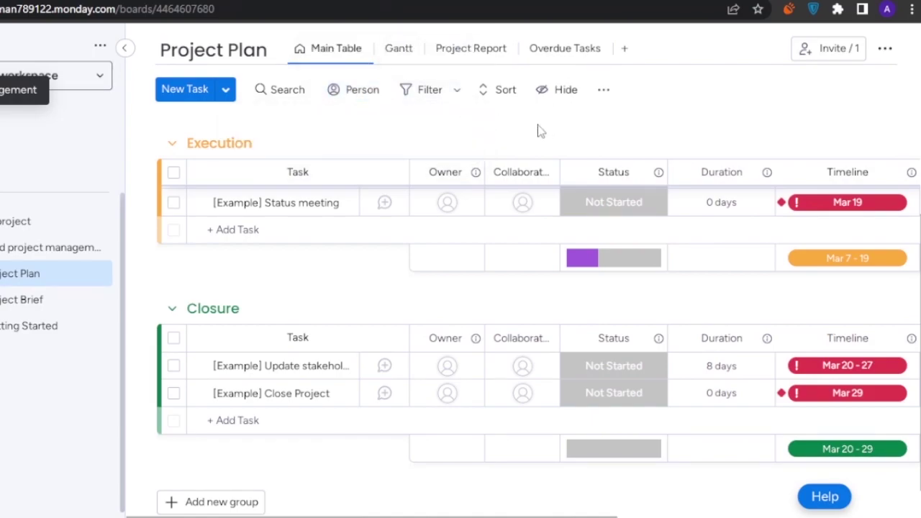
- Show the Project Plan board as a Gantt chart and open its Project Report view
{"action": "left_click", "coordinate": [403, 58]}
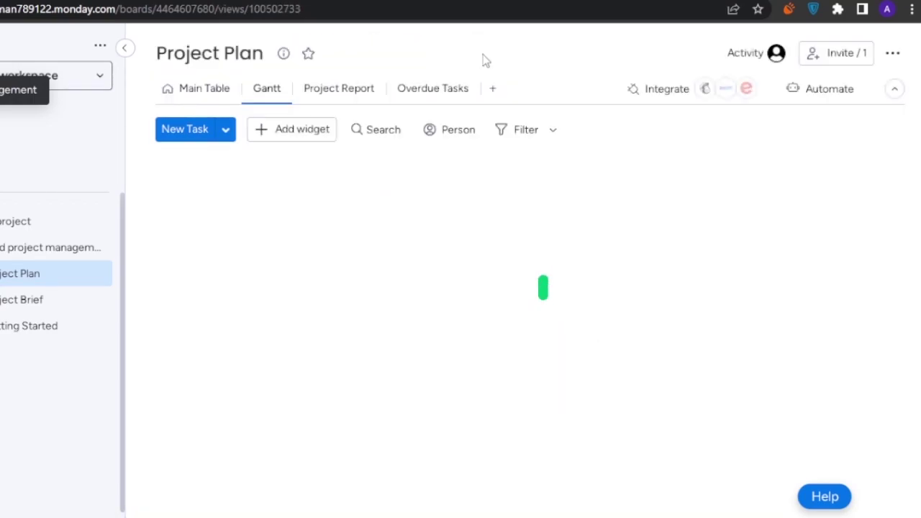
{"action": "left_click", "coordinate": [335, 90]}
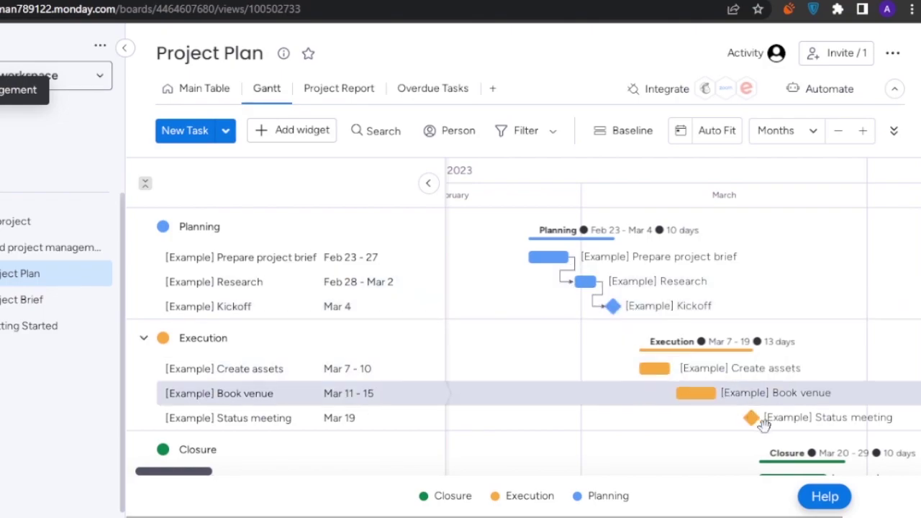
{"action": "left_click", "coordinate": [354, 96]}
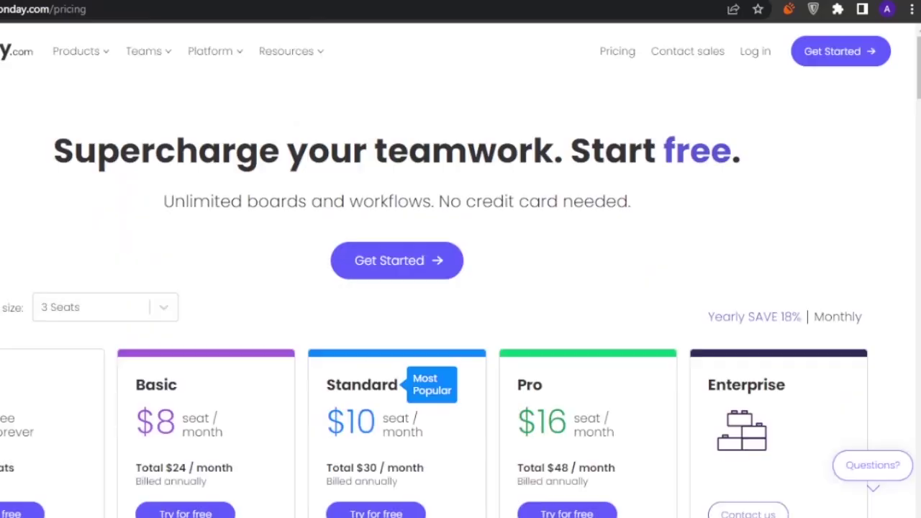
- Review the plans and their included features on the monday.com pricing page, from Free to Enterprise
{"action": "scroll", "coordinate": [730, 185], "scroll_direction": "down", "scroll_amount": 4}
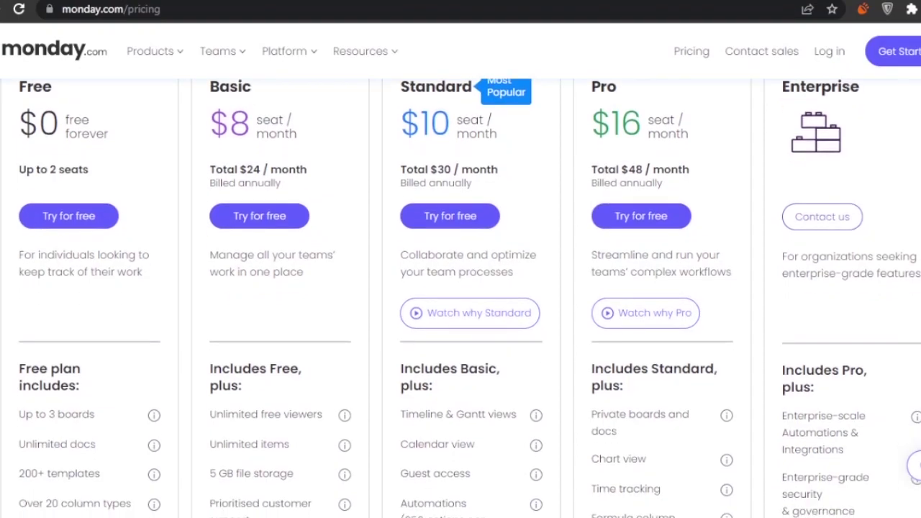
{"action": "scroll", "coordinate": [469, 298], "scroll_direction": "up", "scroll_amount": 1}
{"action": "scroll", "coordinate": [460, 299], "scroll_direction": "down", "scroll_amount": 1}
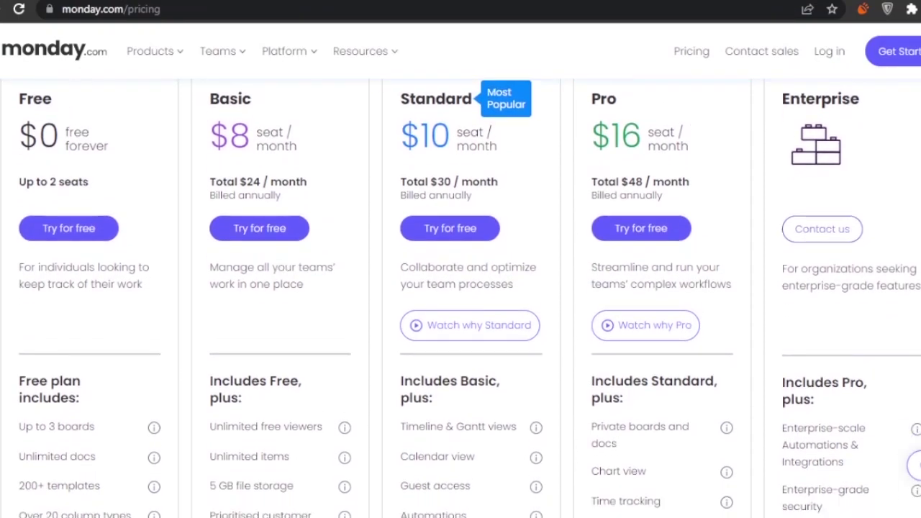
{"action": "scroll", "coordinate": [461, 299], "scroll_direction": "up", "scroll_amount": 1}
{"action": "scroll", "coordinate": [461, 299], "scroll_direction": "down", "scroll_amount": 10}
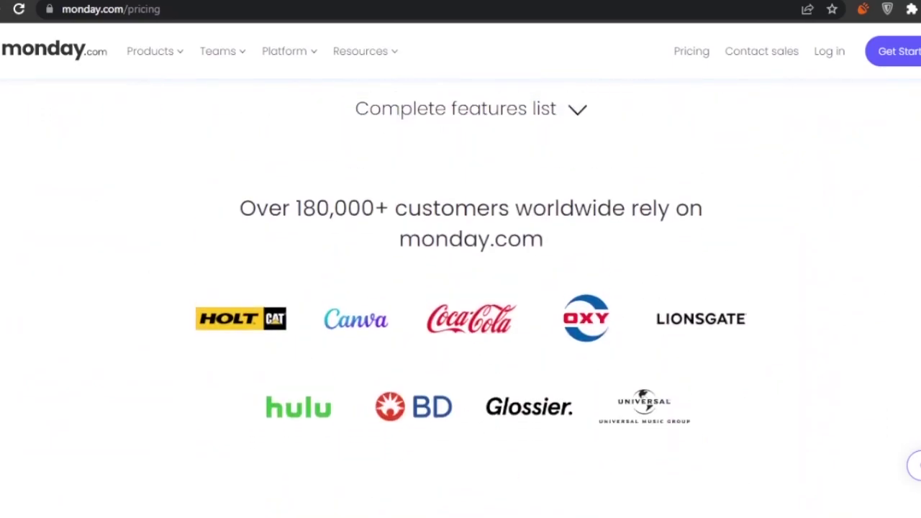
- Switch to ClickUp, expand the sidebar to show Pulse and Goals, and start creating a new Space
{"action": "scroll", "coordinate": [432, 287], "scroll_direction": "up", "scroll_amount": 15}
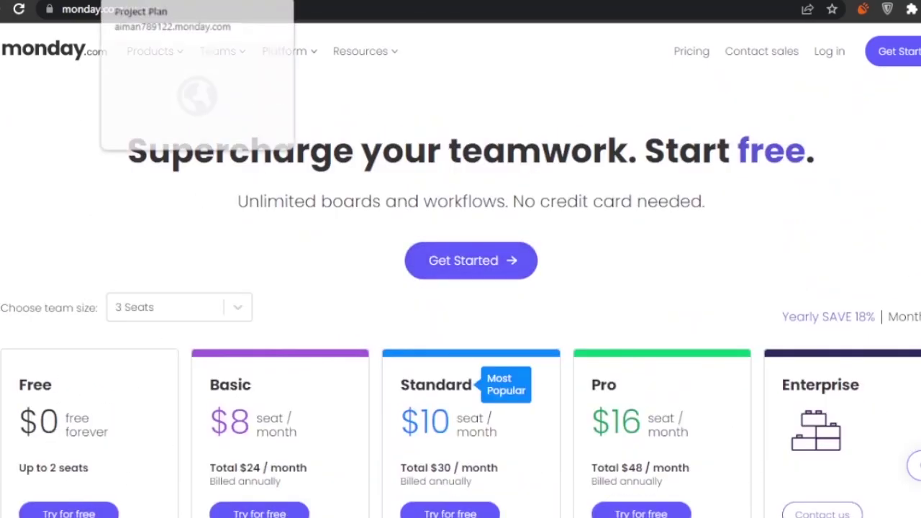
{"action": "left_click", "coordinate": [461, 2]}
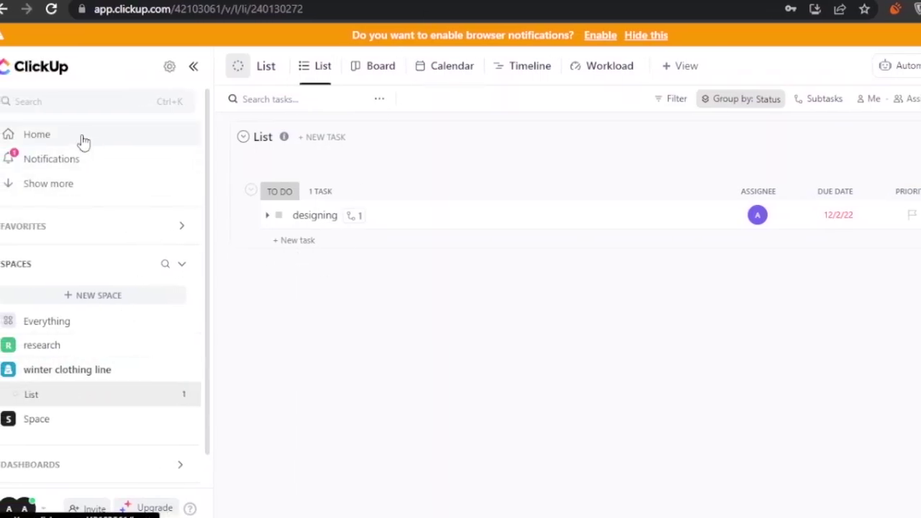
{"action": "left_click", "coordinate": [58, 186]}
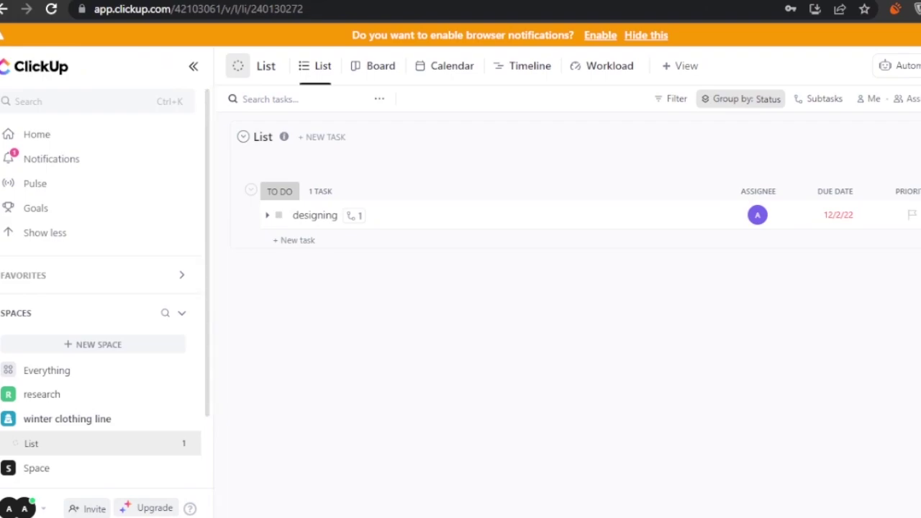
{"action": "left_click", "coordinate": [93, 347]}
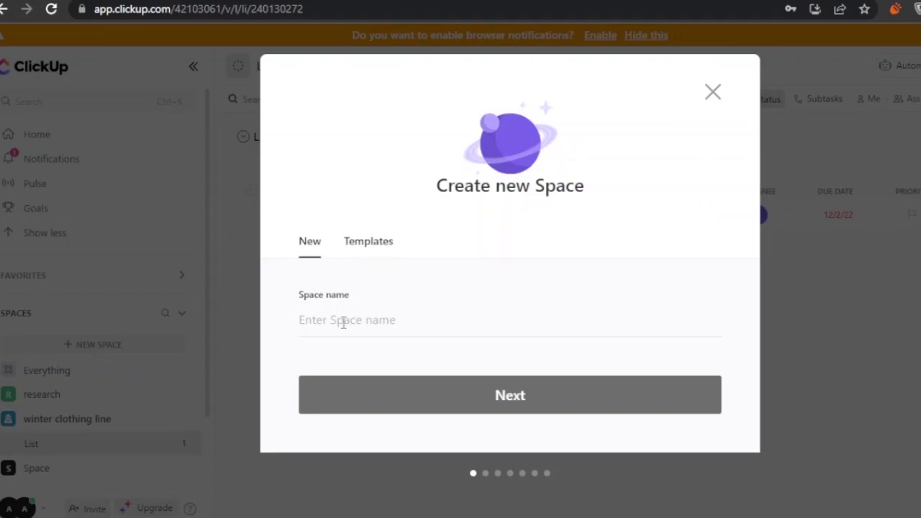
{"action": "type", "text": "project"}
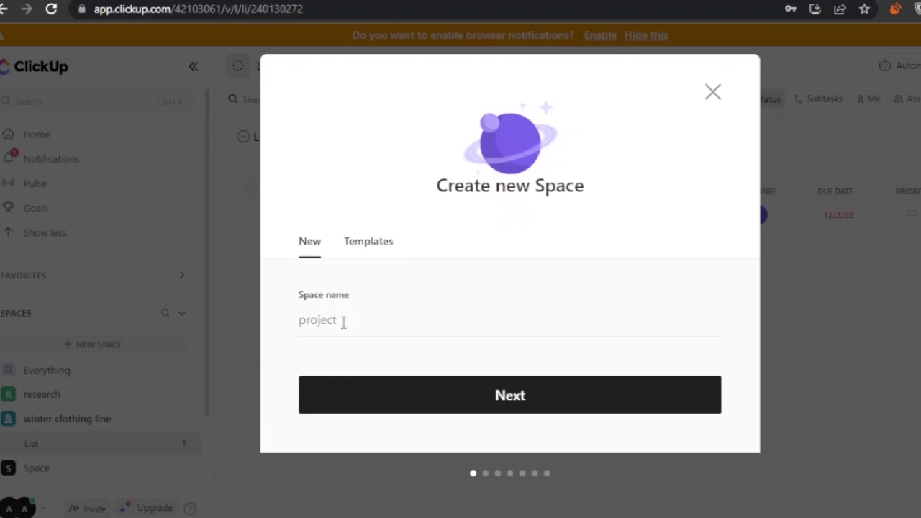
{"action": "type", "text": " management"}
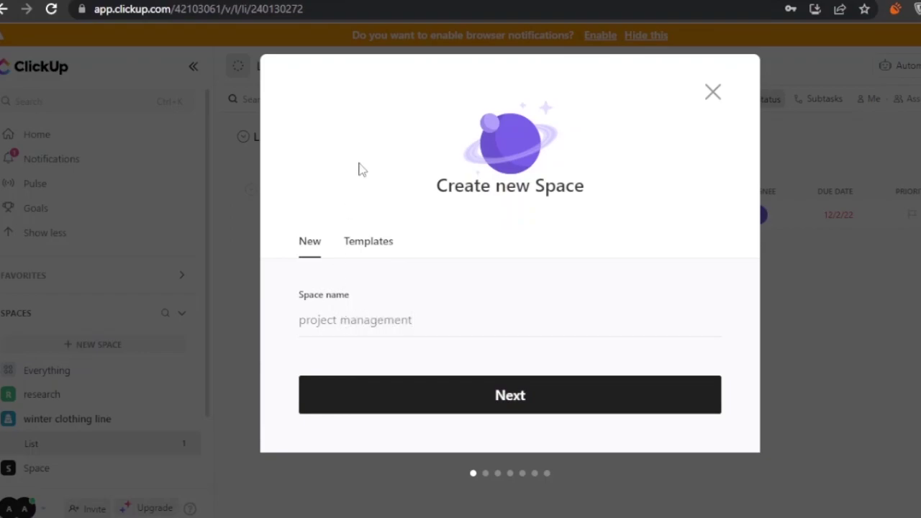
{"action": "left_click", "coordinate": [508, 405]}
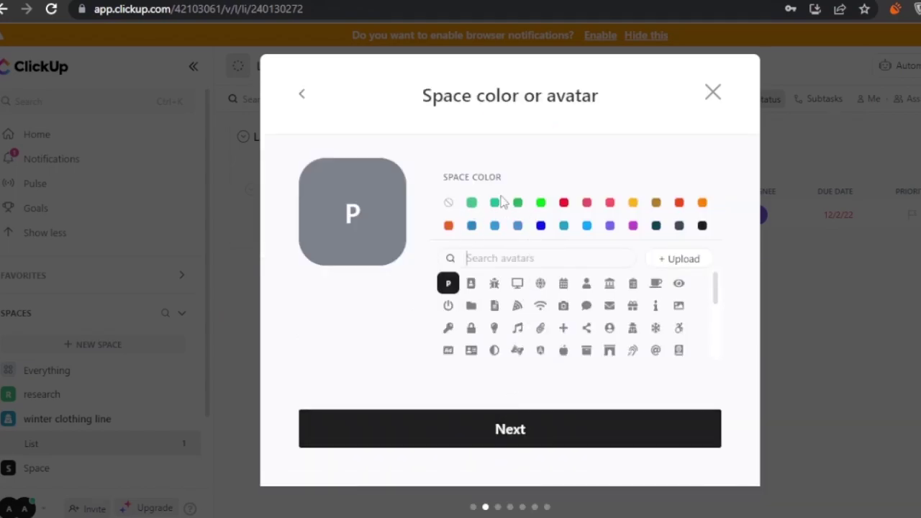
{"action": "left_click", "coordinate": [303, 94]}
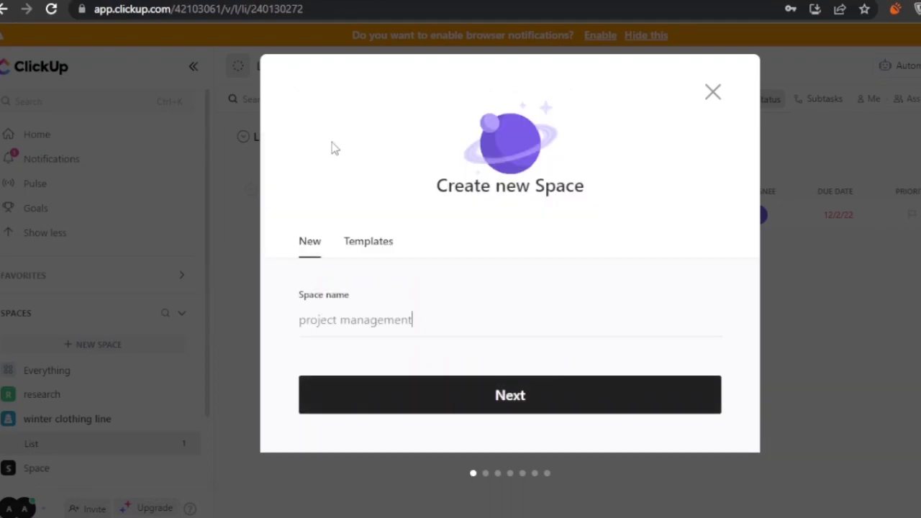
- Create the Space from the featured Project Management template, importing everything and keeping project dates as is
{"action": "left_click", "coordinate": [360, 242]}
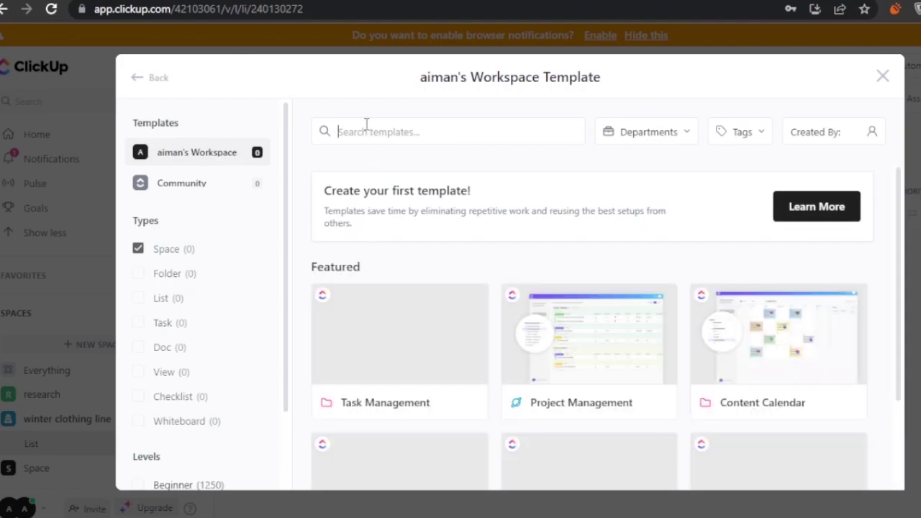
{"action": "mouse_move", "coordinate": [566, 369]}
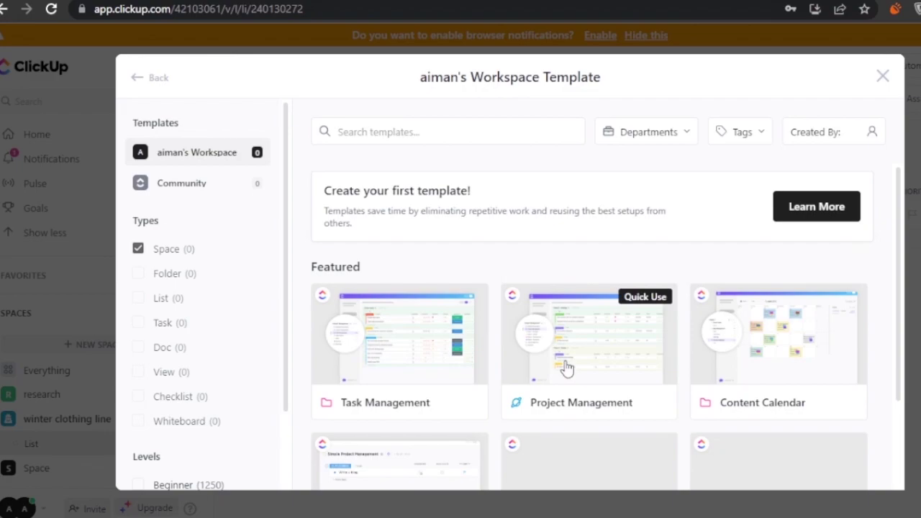
{"action": "left_click", "coordinate": [566, 368]}
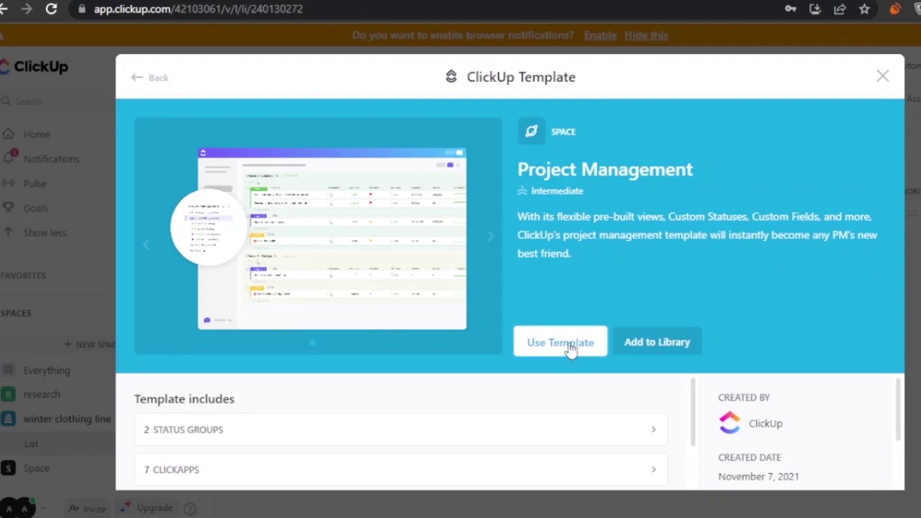
{"action": "left_click", "coordinate": [565, 351]}
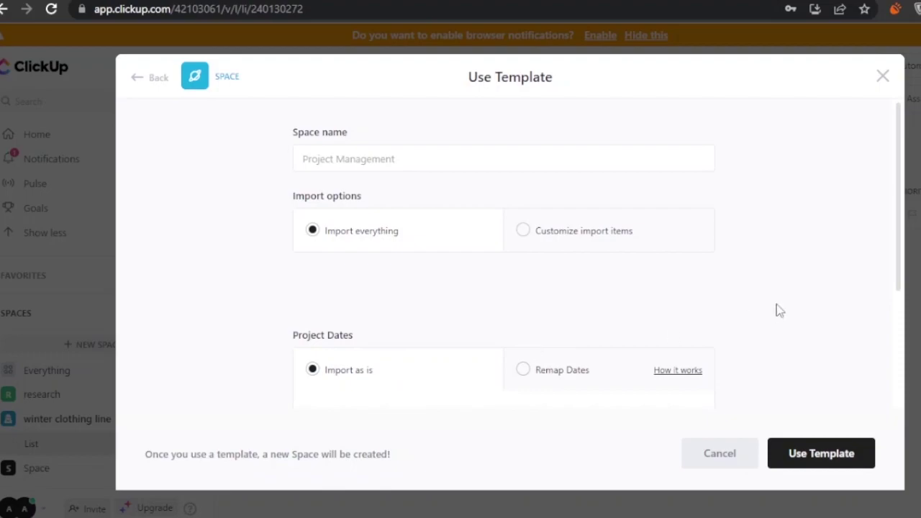
{"action": "left_click", "coordinate": [801, 452]}
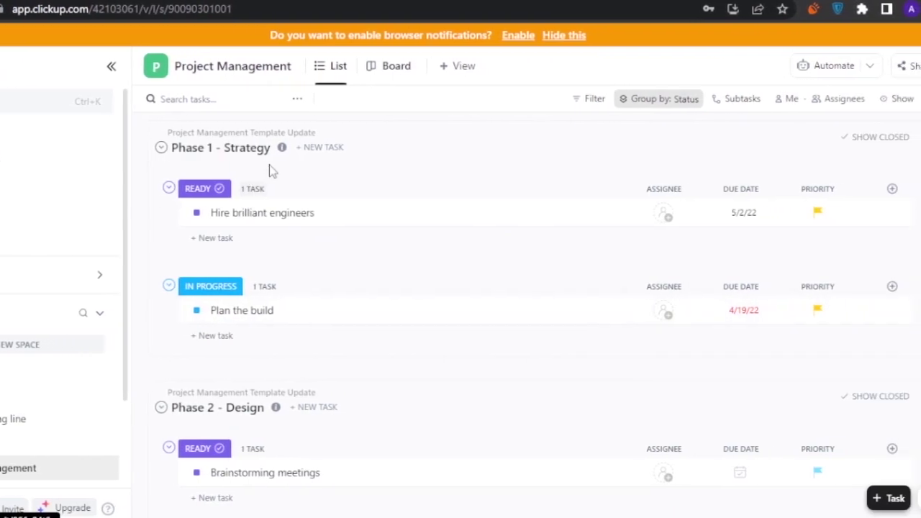
- Examine the new Space's task list from Phase 1 - Strategy to Phase 4 - Execution, including statuses, due dates and priorities
{"action": "mouse_move", "coordinate": [207, 288]}
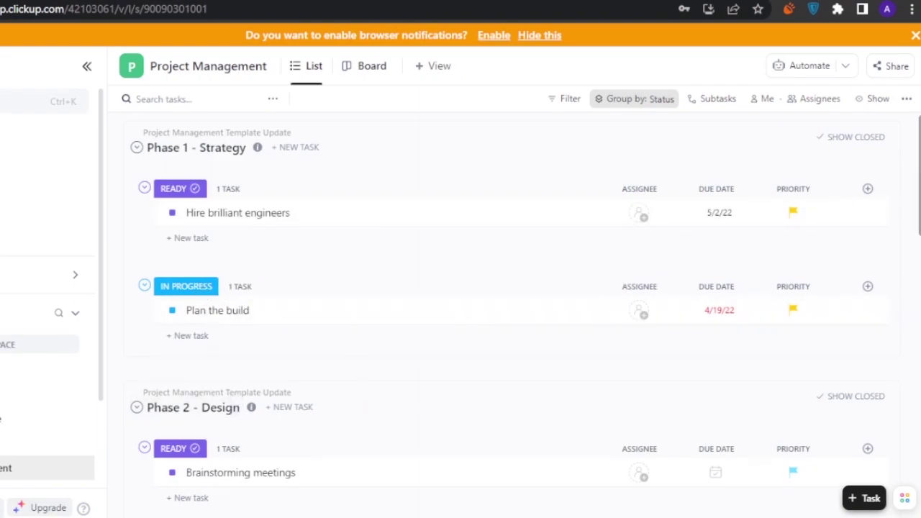
{"action": "scroll", "coordinate": [497, 325], "scroll_direction": "down", "scroll_amount": 3}
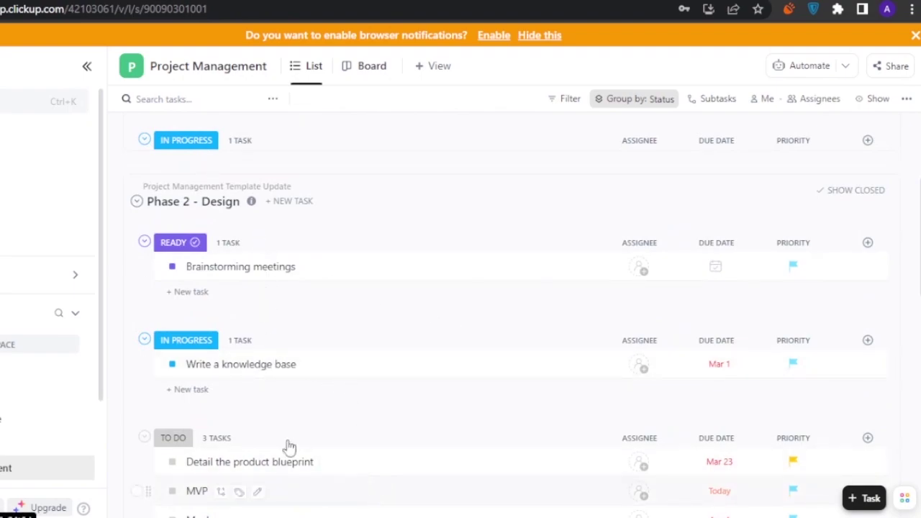
{"action": "scroll", "coordinate": [798, 262], "scroll_direction": "down", "scroll_amount": 4}
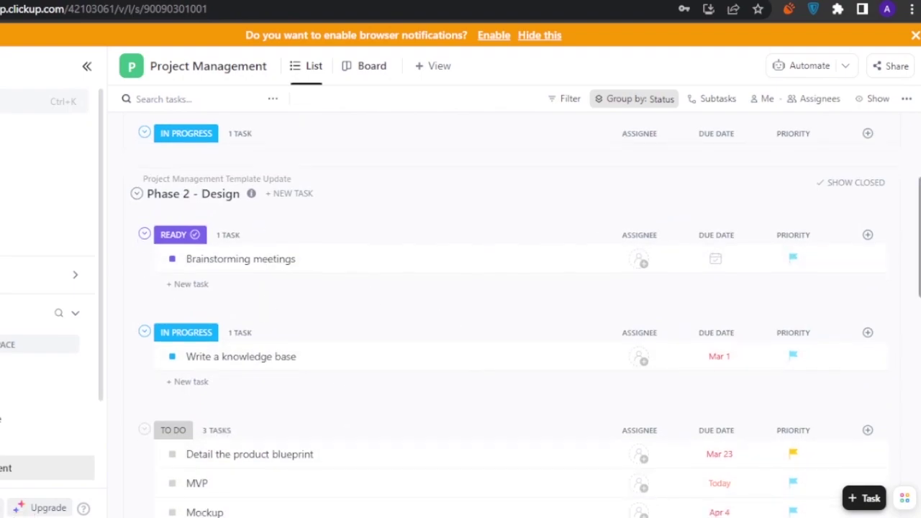
{"action": "scroll", "coordinate": [507, 321], "scroll_direction": "down", "scroll_amount": 5}
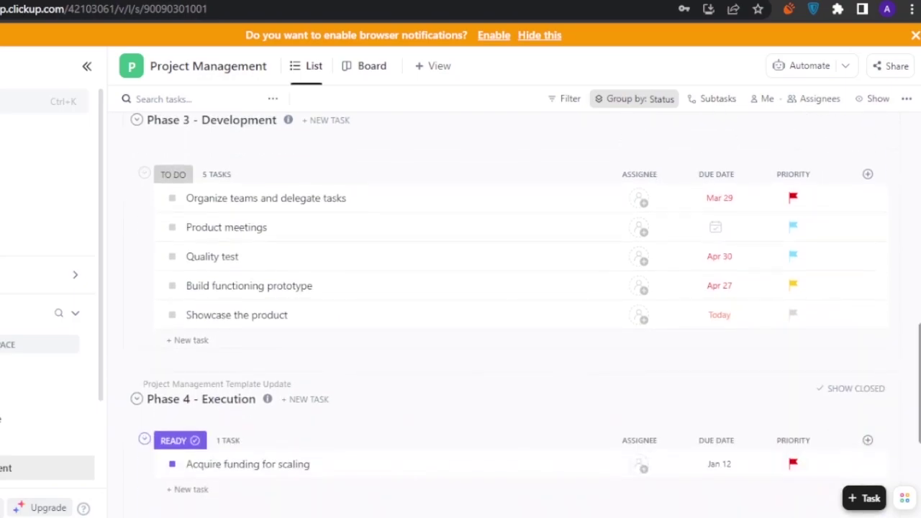
{"action": "scroll", "coordinate": [504, 310], "scroll_direction": "down", "scroll_amount": 2}
{"action": "scroll", "coordinate": [504, 309], "scroll_direction": "up", "scroll_amount": 12}
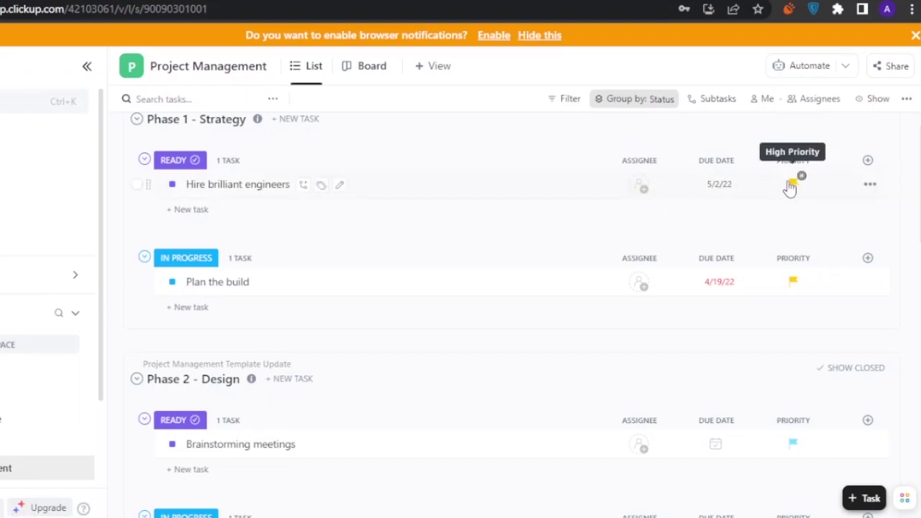
- Review the field types available for a new column and the fields that can be shown or hidden in the task list
{"action": "left_click", "coordinate": [870, 163]}
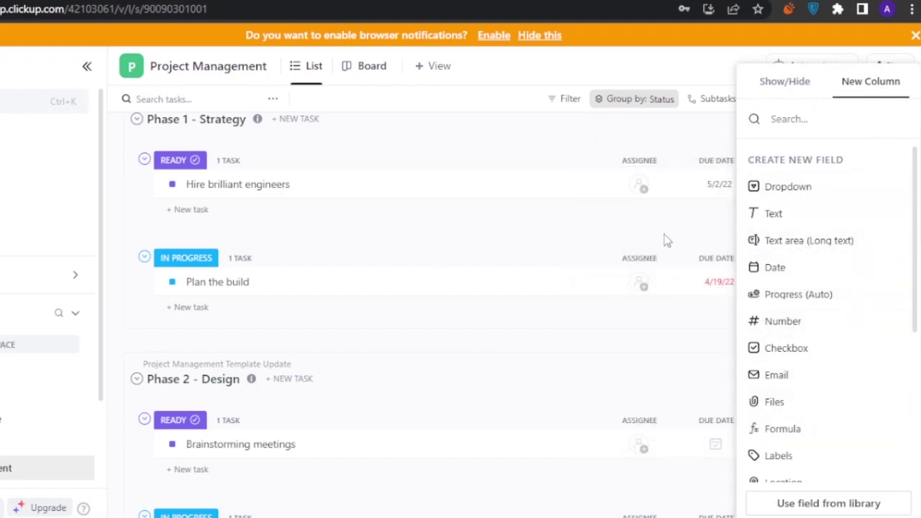
{"action": "left_click", "coordinate": [780, 88]}
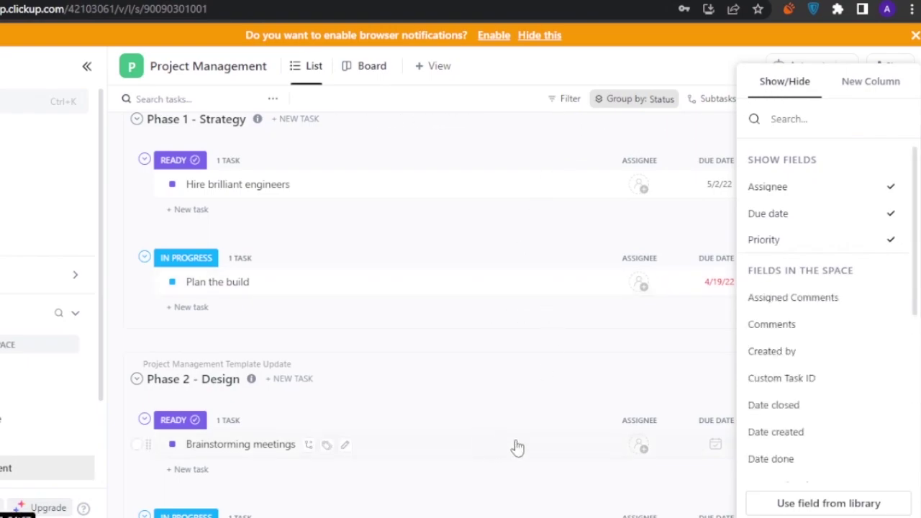
{"action": "left_click", "coordinate": [789, 119]}
{"action": "scroll", "coordinate": [432, 310], "scroll_direction": "down", "scroll_amount": 2}
{"action": "scroll", "coordinate": [432, 309], "scroll_direction": "down", "scroll_amount": 3}
{"action": "scroll", "coordinate": [432, 309], "scroll_direction": "up", "scroll_amount": 6}
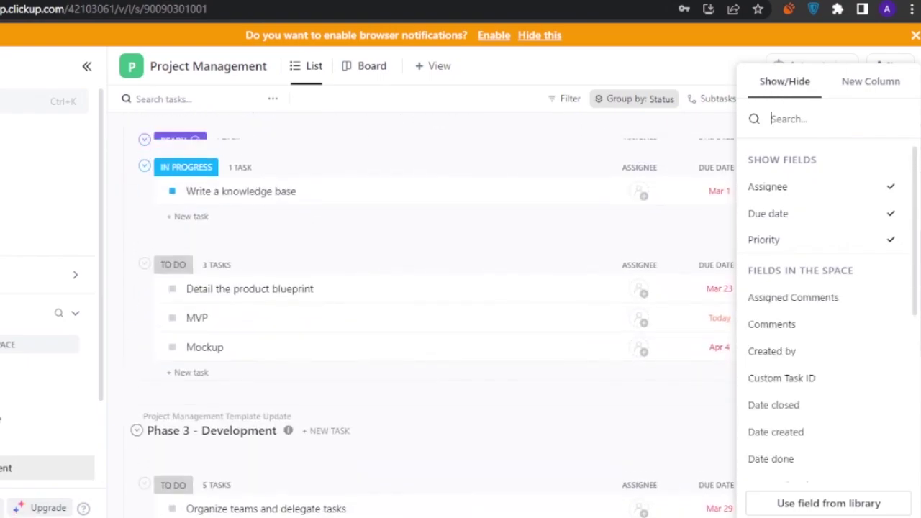
- Show the Project Management Space as a board, add a Gantt view, and open it with its view options
{"action": "left_click", "coordinate": [361, 74]}
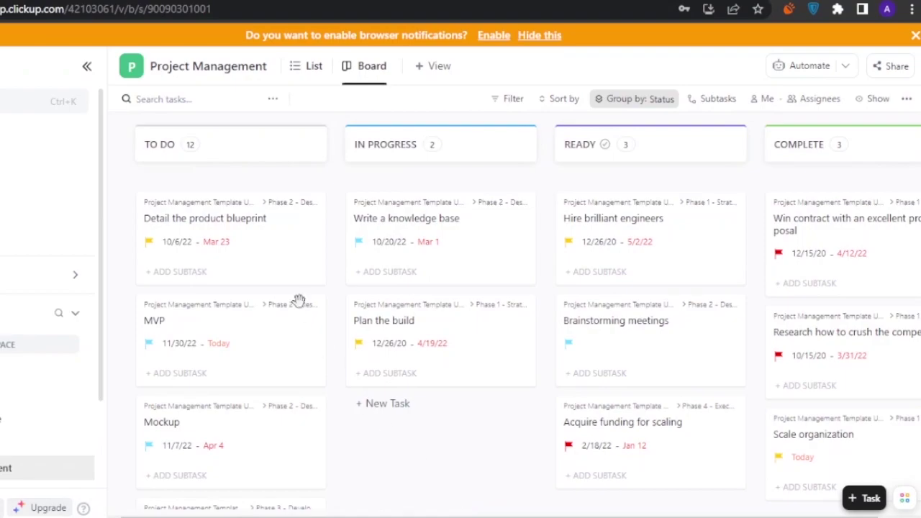
{"action": "left_click", "coordinate": [424, 72]}
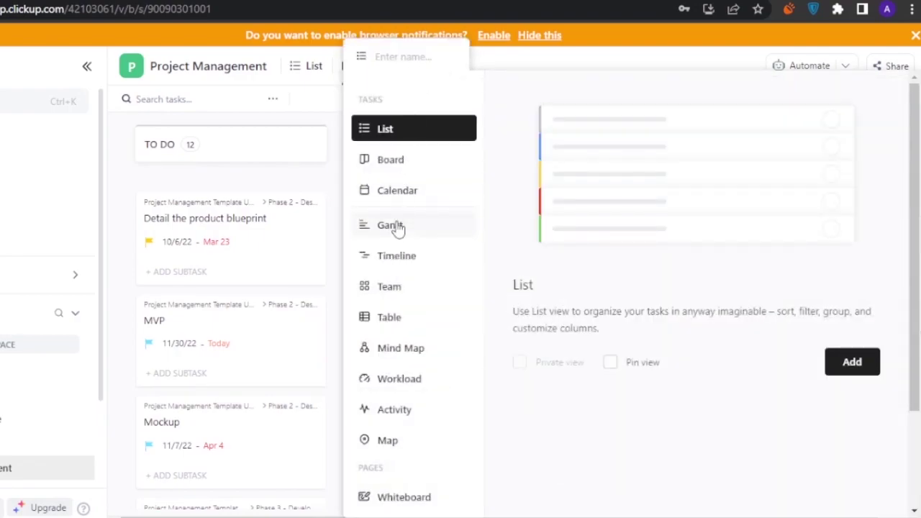
{"action": "left_click", "coordinate": [398, 228]}
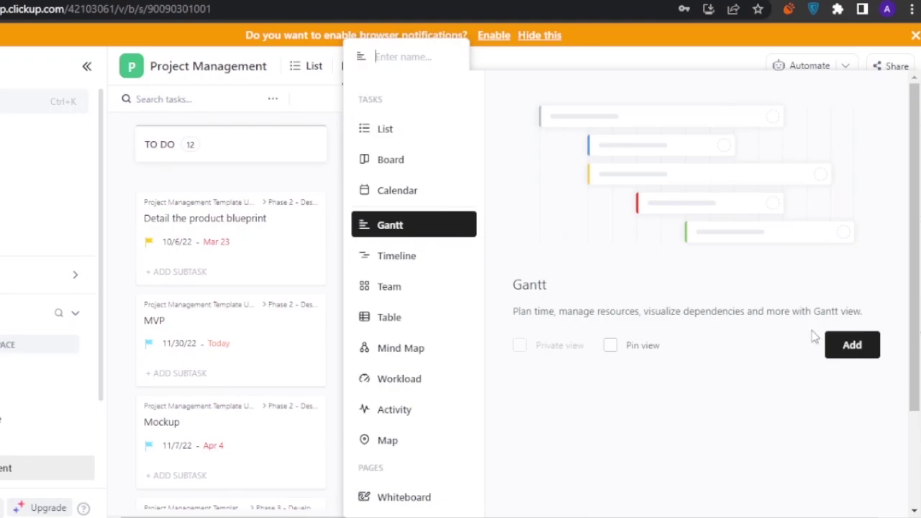
{"action": "left_click", "coordinate": [851, 348]}
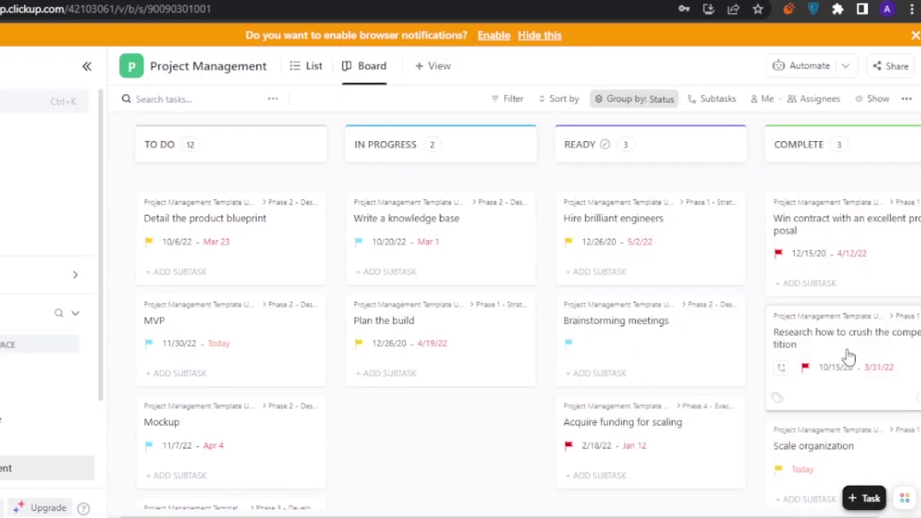
{"action": "left_click", "coordinate": [436, 70]}
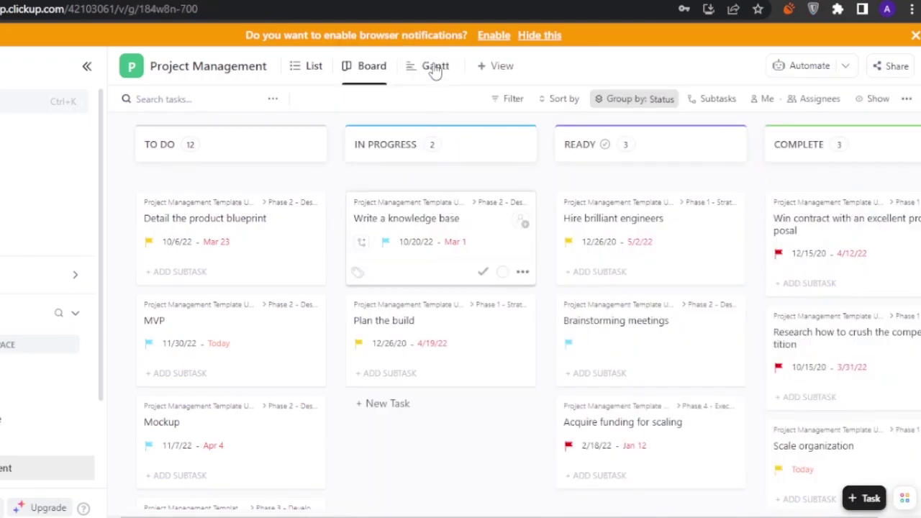
{"action": "left_click", "coordinate": [447, 66]}
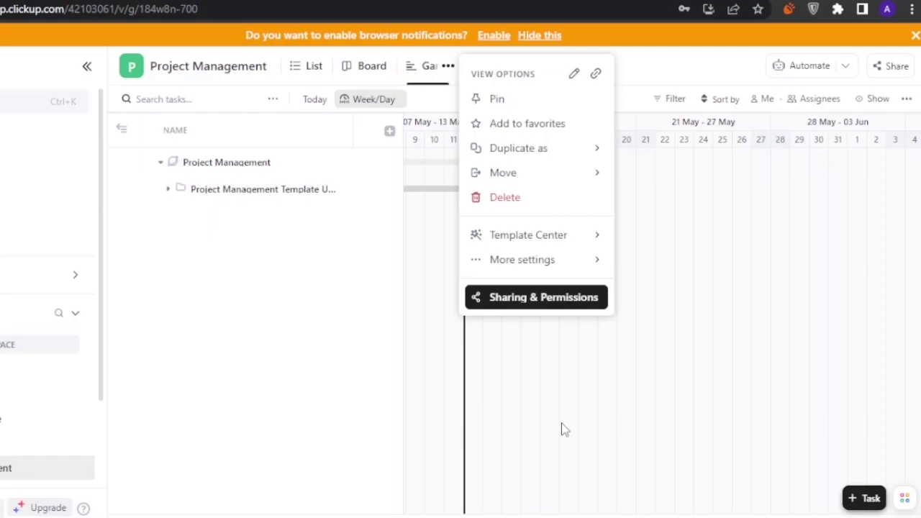
- Review ClickUp's upgrade plans from Unlimited to Enterprise and check the Unlimited plan's custom fields detail
{"action": "left_click", "coordinate": [48, 508]}
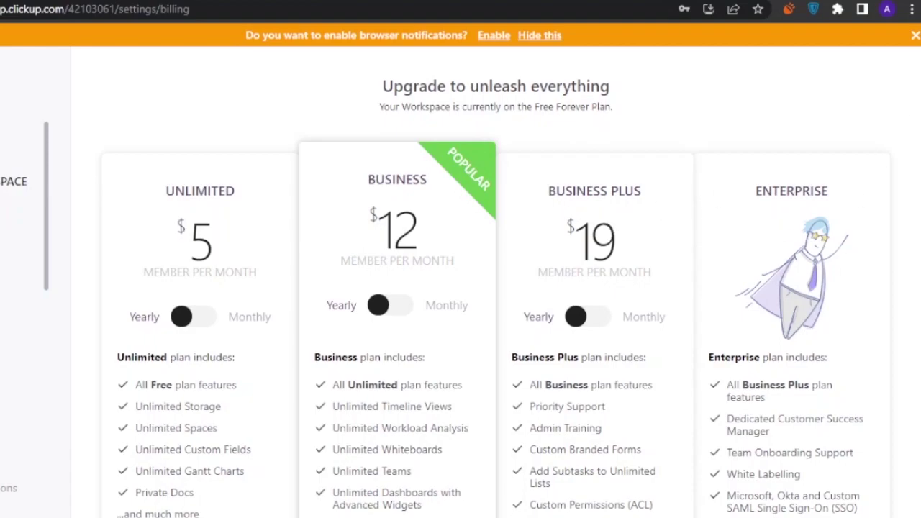
{"action": "scroll", "coordinate": [496, 286], "scroll_direction": "down", "scroll_amount": 1}
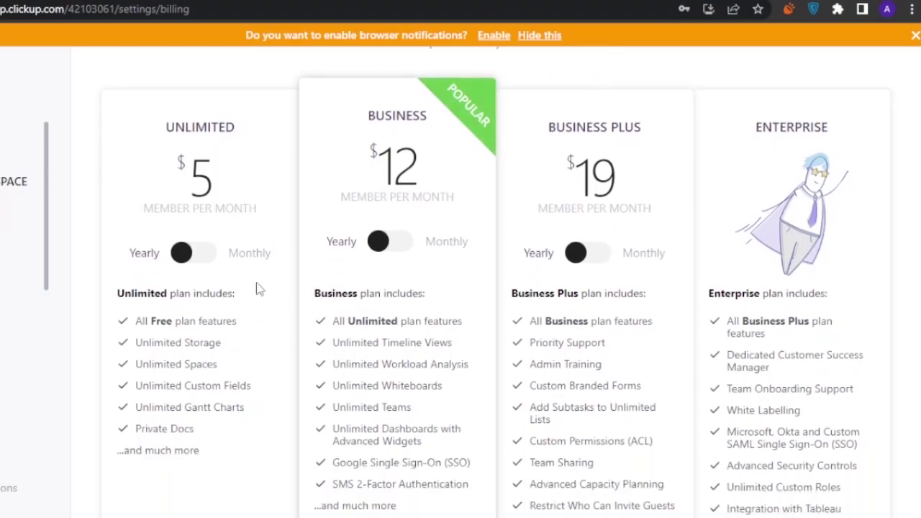
{"action": "mouse_move", "coordinate": [171, 390]}
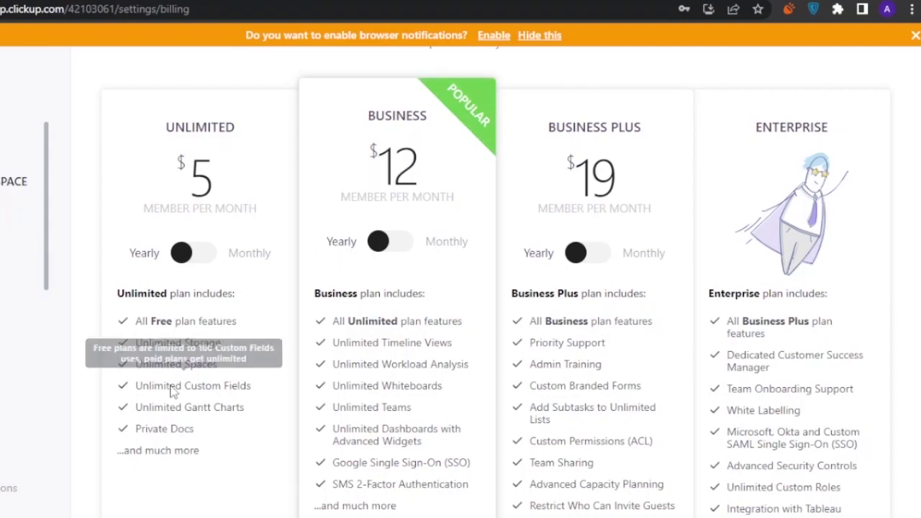
- Switch to Asana and review the My Tasks and Projects sections of the Home page
{"action": "left_click", "coordinate": [438, 3]}
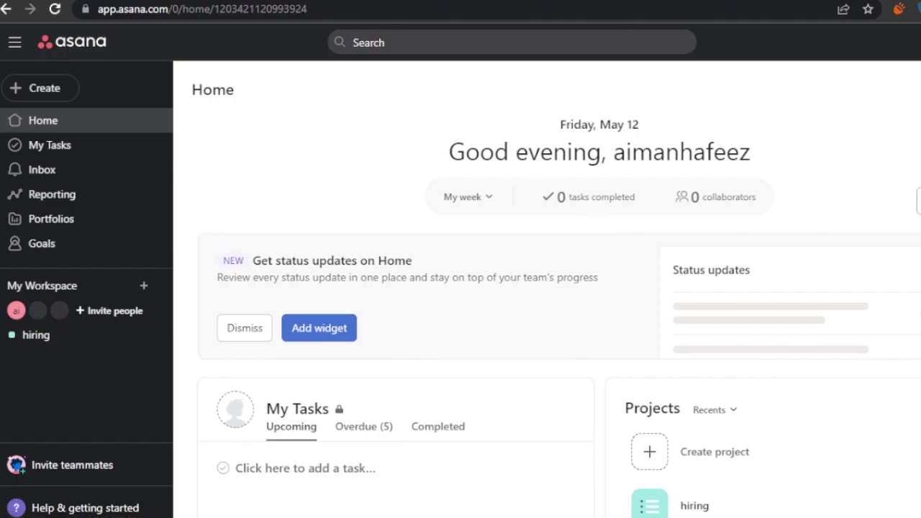
{"action": "scroll", "coordinate": [547, 288], "scroll_direction": "down", "scroll_amount": 3}
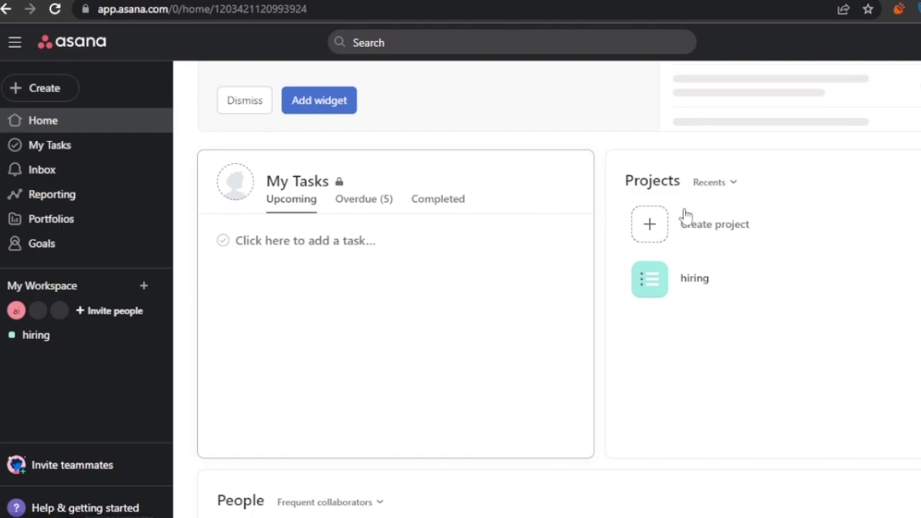
{"action": "scroll", "coordinate": [547, 288], "scroll_direction": "up", "scroll_amount": 3}
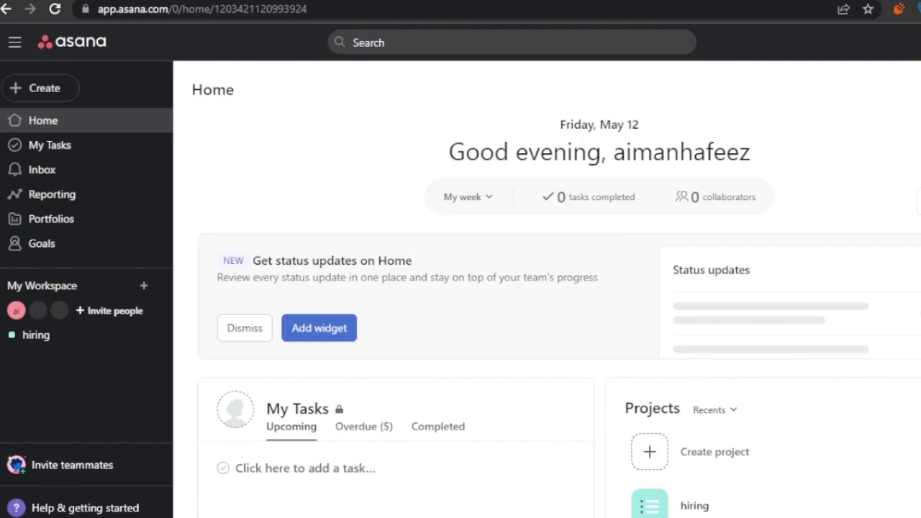
{"action": "scroll", "coordinate": [547, 288], "scroll_direction": "down", "scroll_amount": 2}
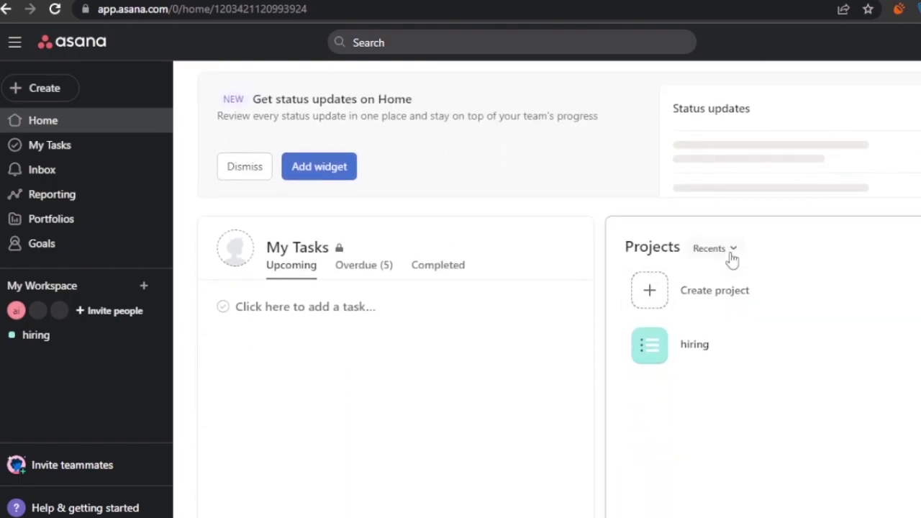
- Create a new project from the Cross-Functional Project Plan template with its default name and privacy setting
{"action": "left_click", "coordinate": [650, 295]}
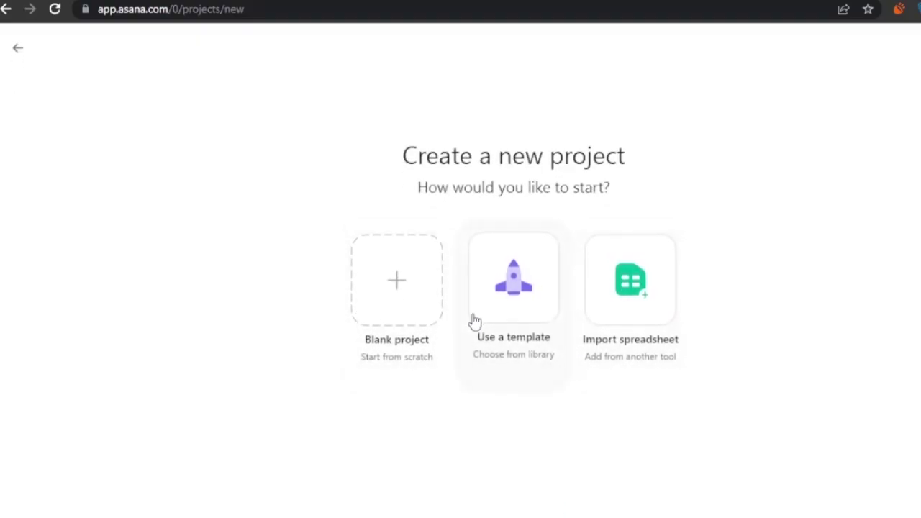
{"action": "left_click", "coordinate": [514, 288]}
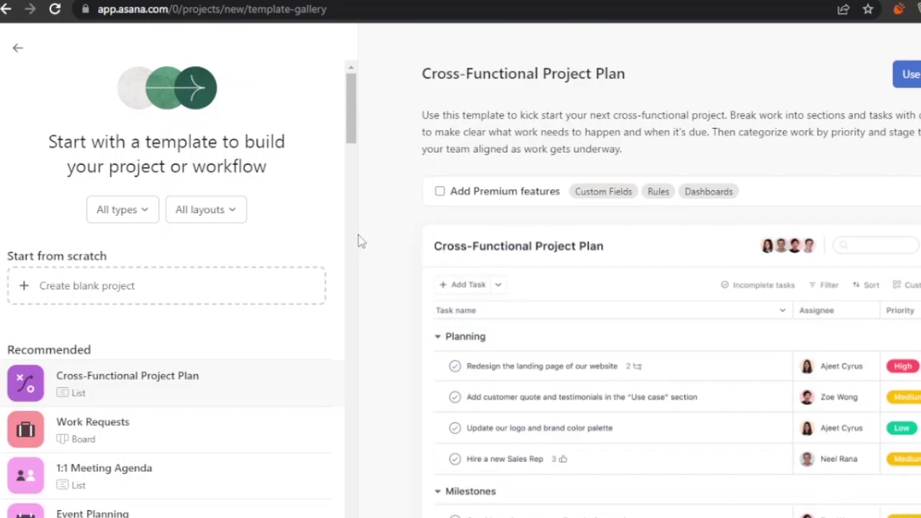
{"action": "left_click_drag", "start_coordinate": [353, 120], "coordinate": [353, 148]}
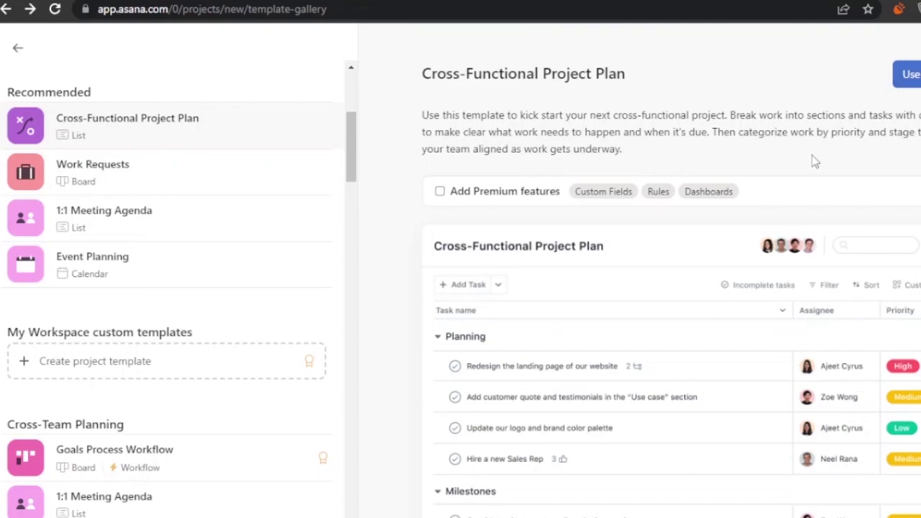
{"action": "left_click", "coordinate": [909, 74]}
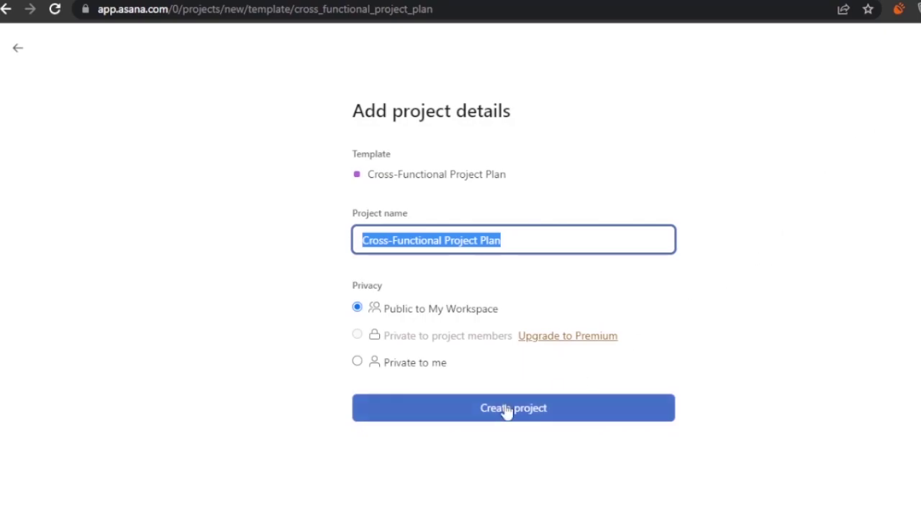
{"action": "left_click", "coordinate": [502, 410]}
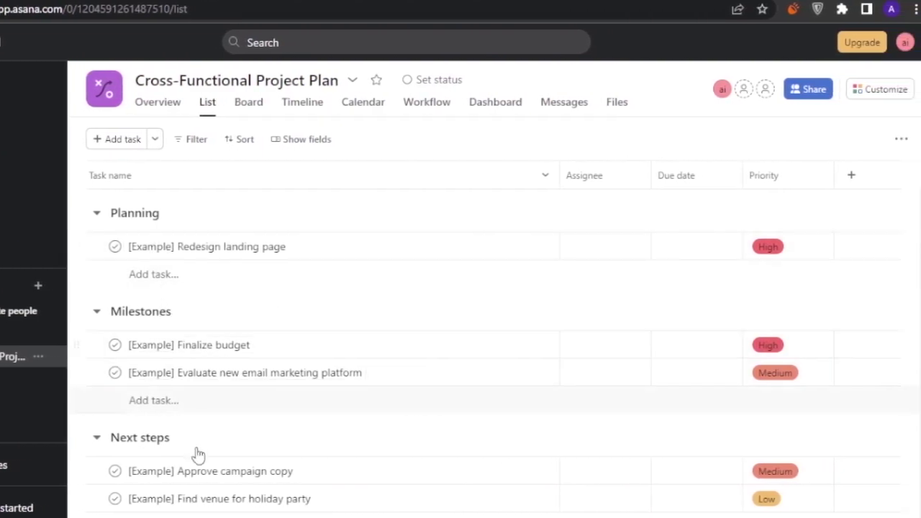
- Add a task named "test" to the Planning section and assign it to the project owner
{"action": "scroll", "coordinate": [494, 353], "scroll_direction": "down", "scroll_amount": 2}
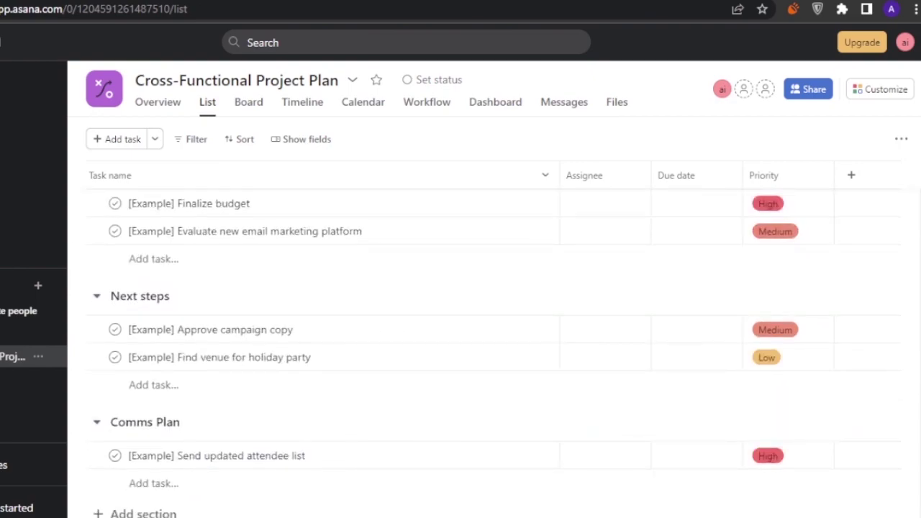
{"action": "scroll", "coordinate": [603, 295], "scroll_direction": "up", "scroll_amount": 2}
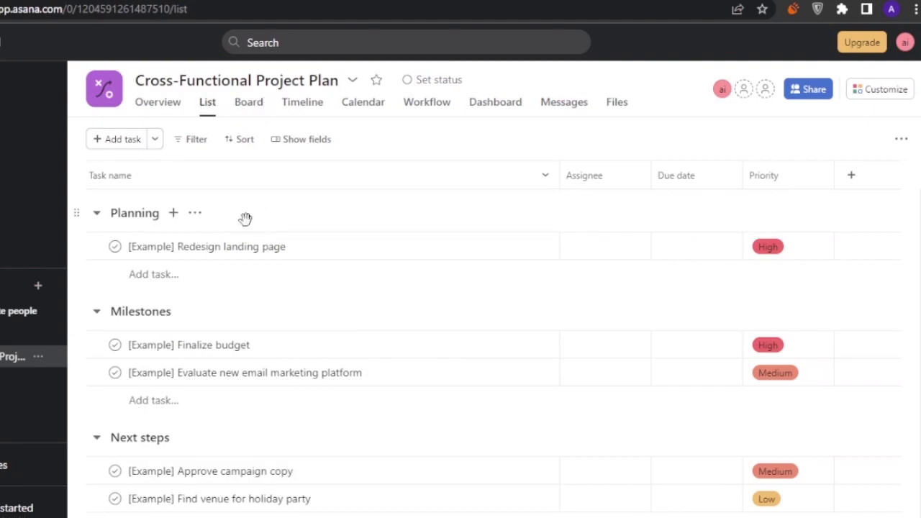
{"action": "left_click", "coordinate": [173, 282]}
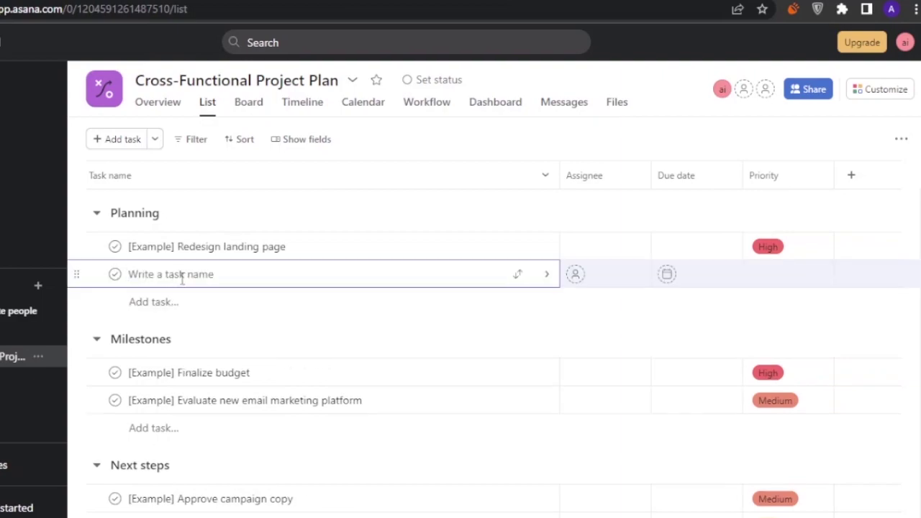
{"action": "type", "text": "test"}
{"action": "left_click", "coordinate": [591, 274]}
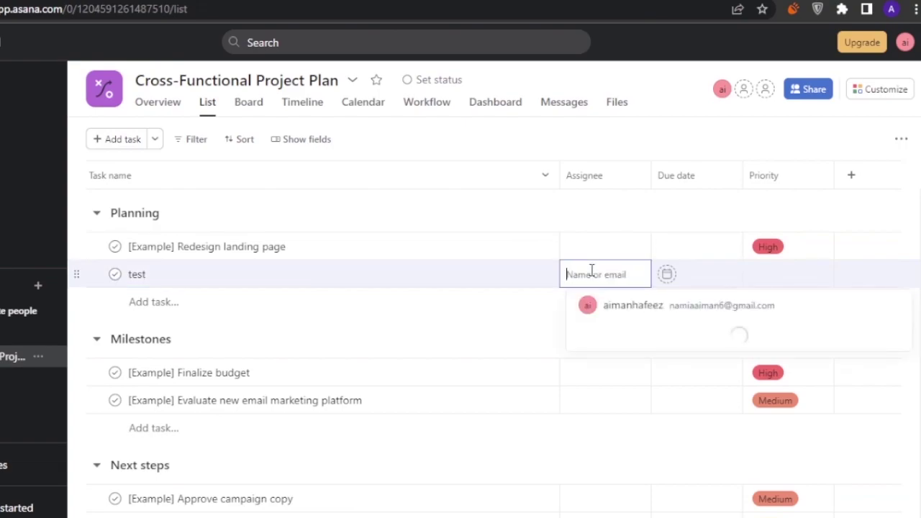
{"action": "left_click", "coordinate": [640, 307]}
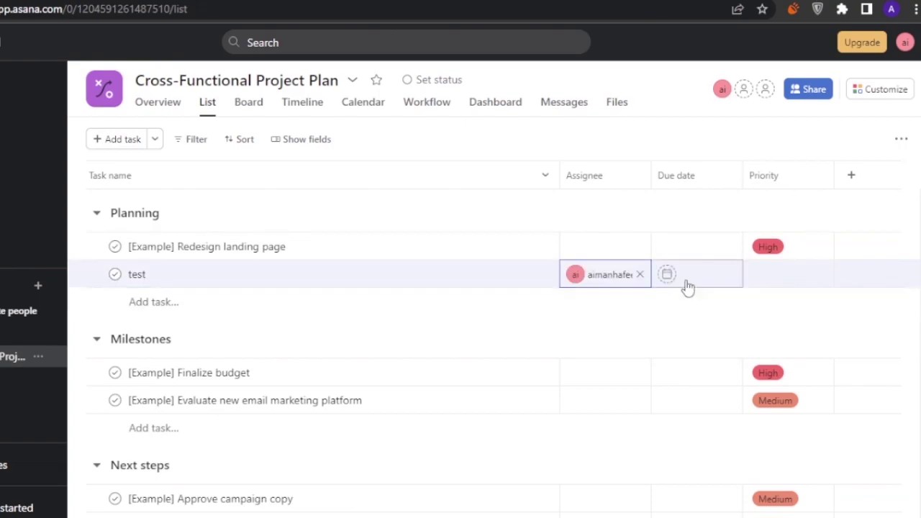
- Set the test task's due date to 05/19/23 and its priority to Medium
{"action": "left_click", "coordinate": [696, 276]}
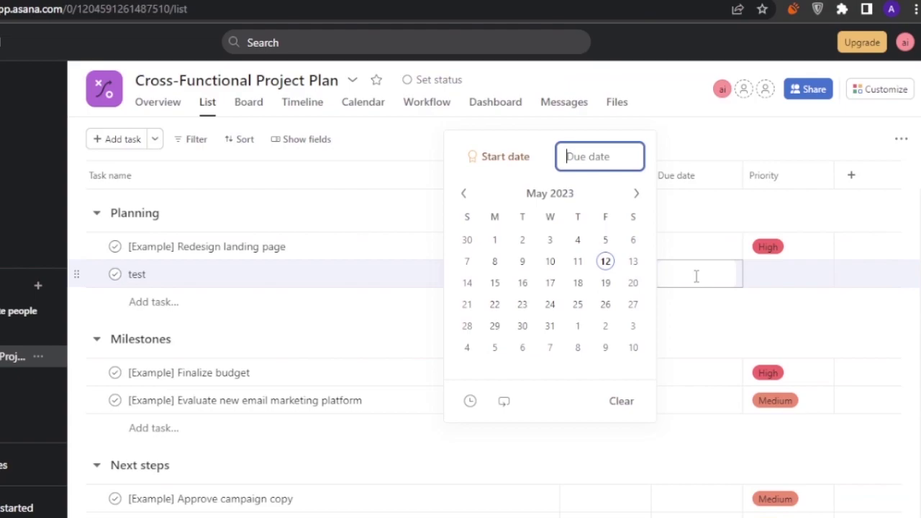
{"action": "left_click", "coordinate": [605, 283]}
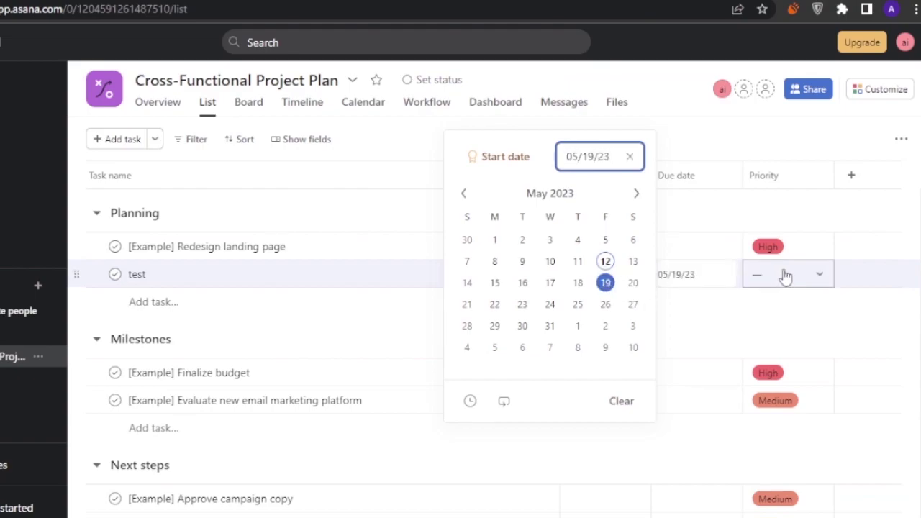
{"action": "left_click", "coordinate": [812, 276]}
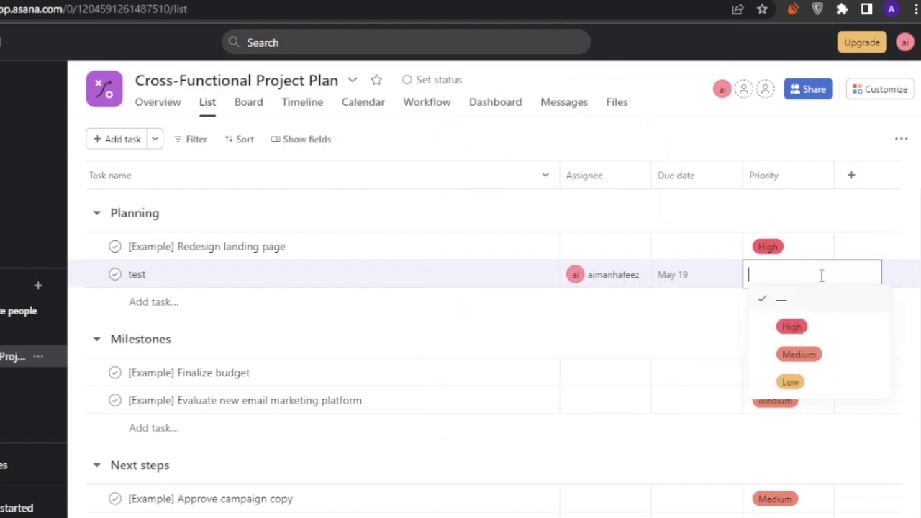
{"action": "left_click", "coordinate": [799, 355]}
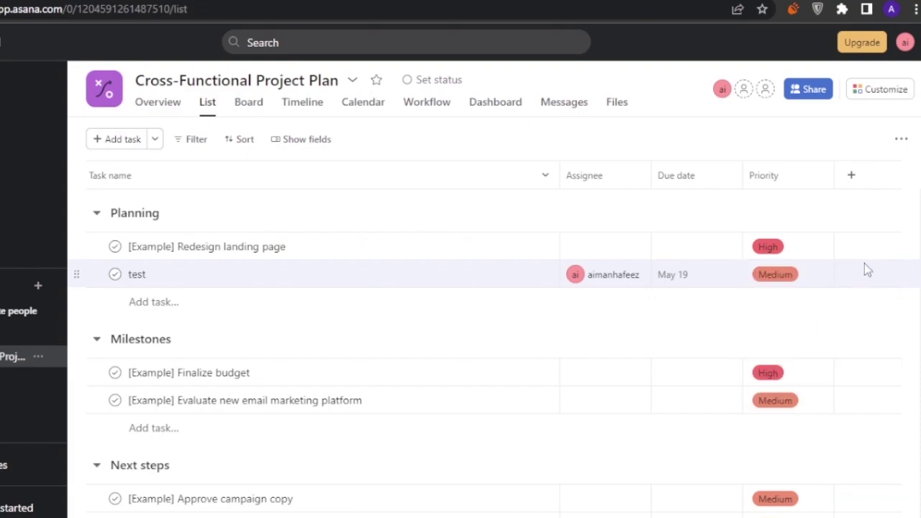
- Check the option for adding a custom field and view the project in its Board and Timeline views
{"action": "left_click", "coordinate": [851, 179]}
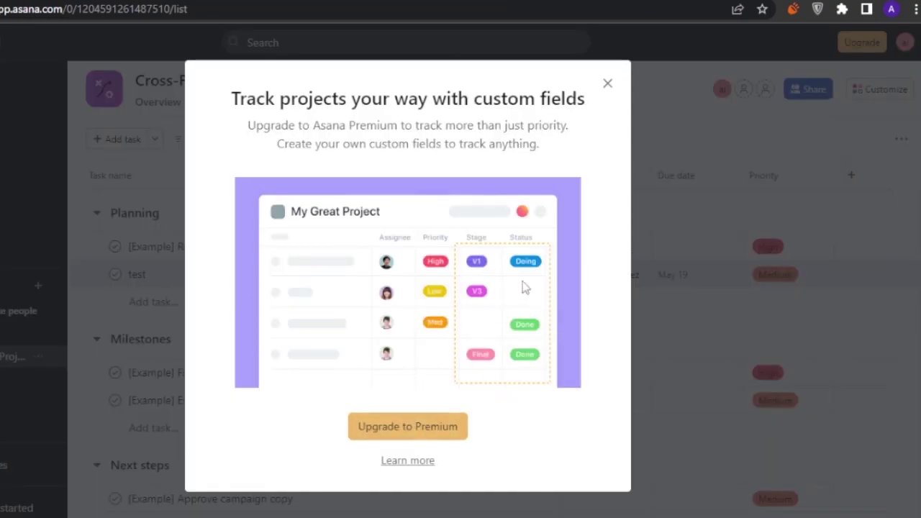
{"action": "left_click", "coordinate": [607, 84]}
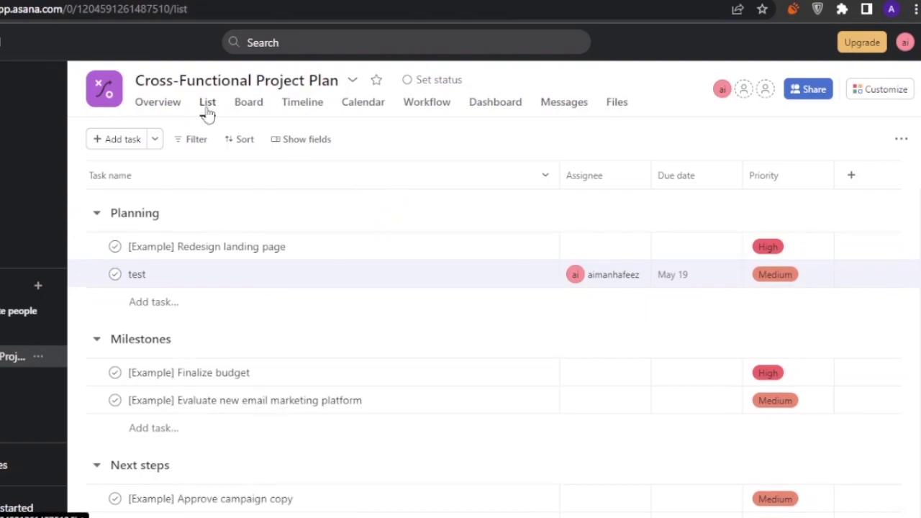
{"action": "left_click", "coordinate": [249, 103]}
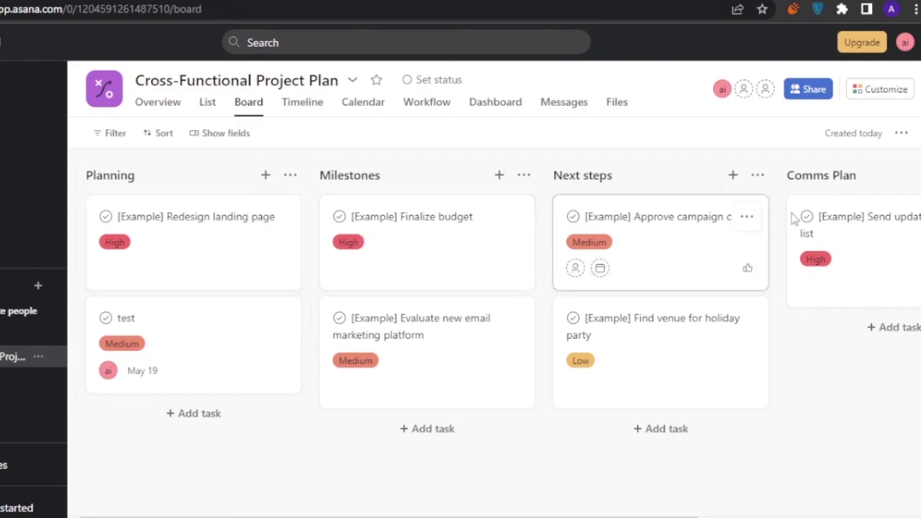
{"action": "left_click", "coordinate": [319, 113]}
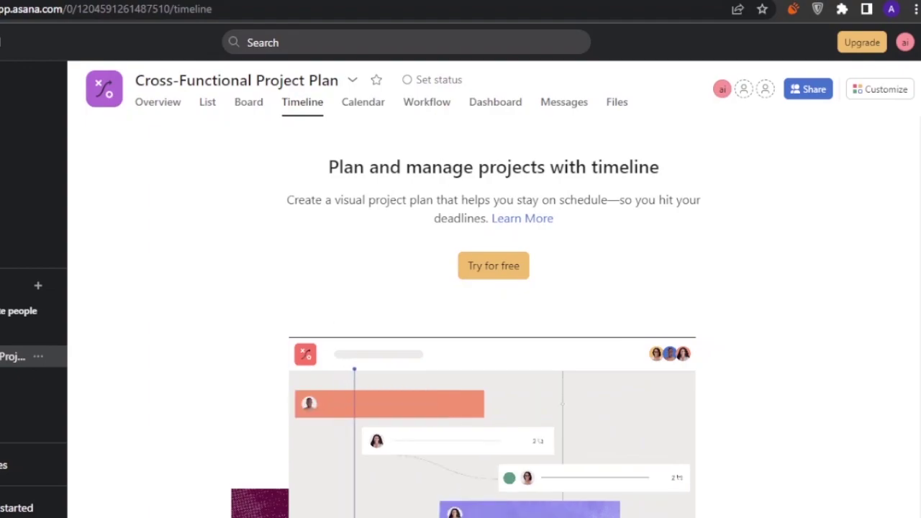
- Examine the project's Customize options, from Fields and Rules to Apps, Forms and Task Templates
{"action": "left_click", "coordinate": [877, 98]}
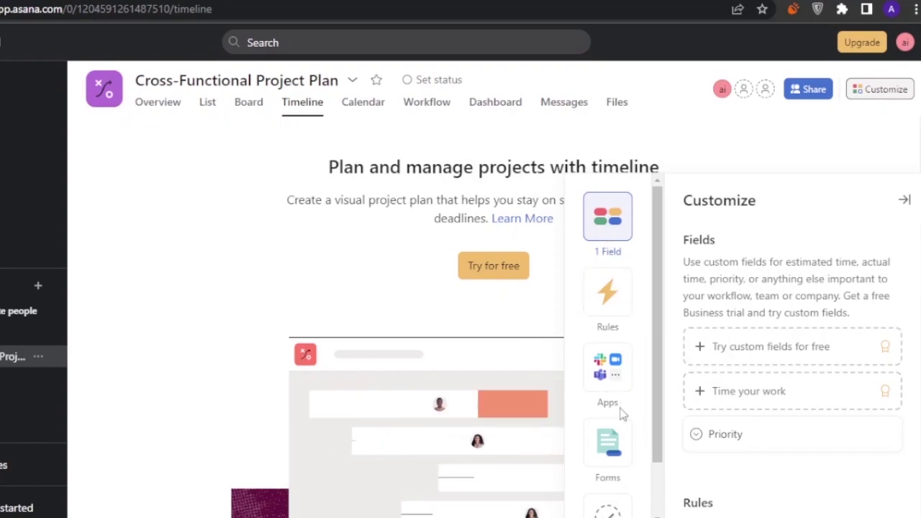
{"action": "left_click_drag", "start_coordinate": [658, 366], "coordinate": [662, 434]}
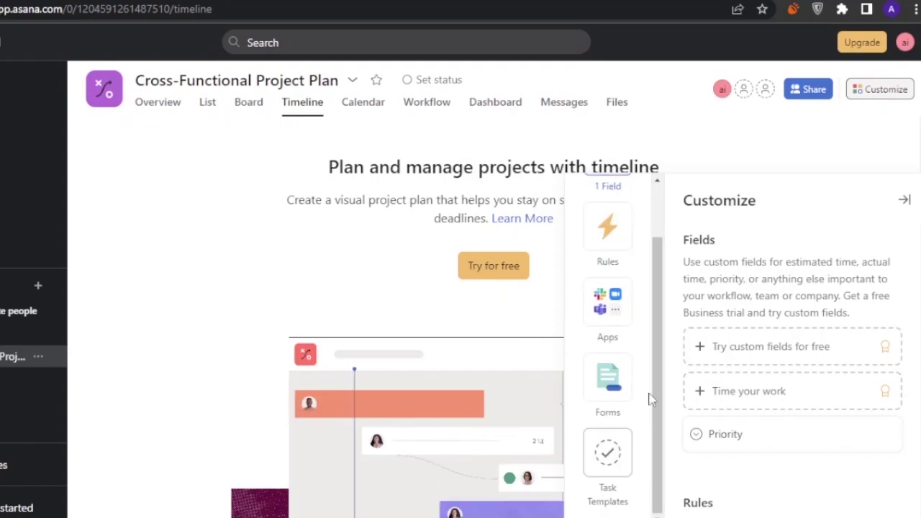
{"action": "left_click", "coordinate": [751, 160]}
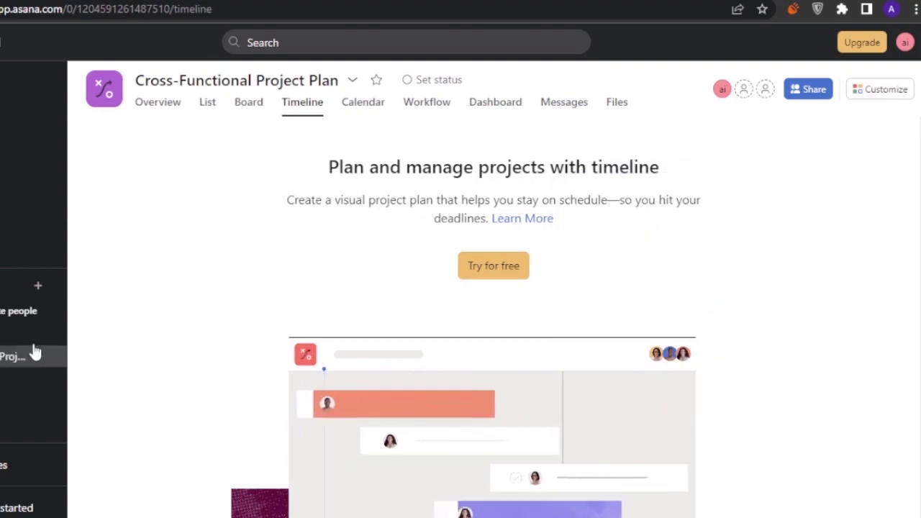
- Review the project's Overview, including its description, project roles, key resources and status options
{"action": "left_click", "coordinate": [200, 108]}
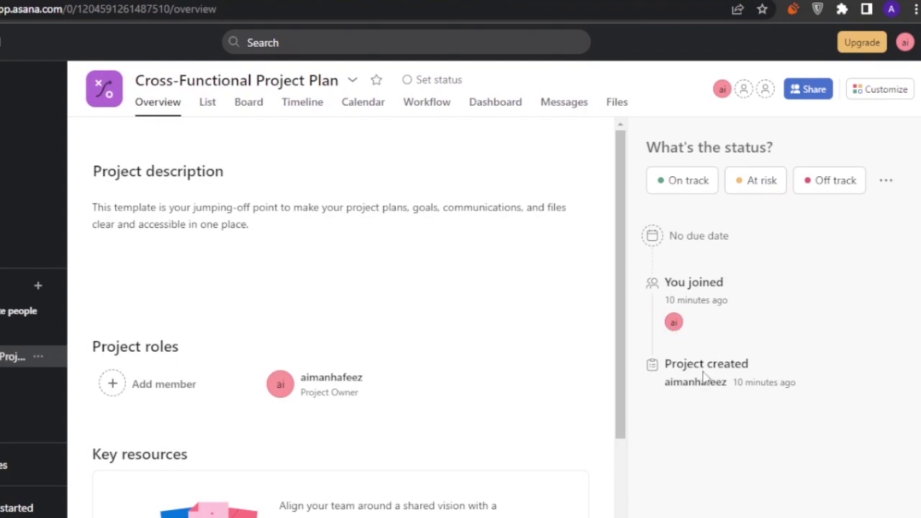
{"action": "scroll", "coordinate": [612, 360], "scroll_direction": "down", "scroll_amount": 2}
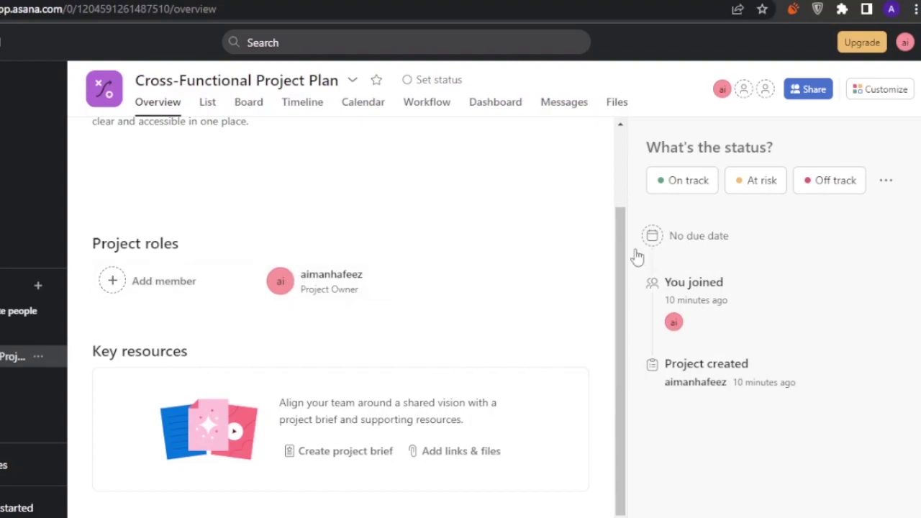
{"action": "left_click_drag", "start_coordinate": [620, 241], "coordinate": [619, 154]}
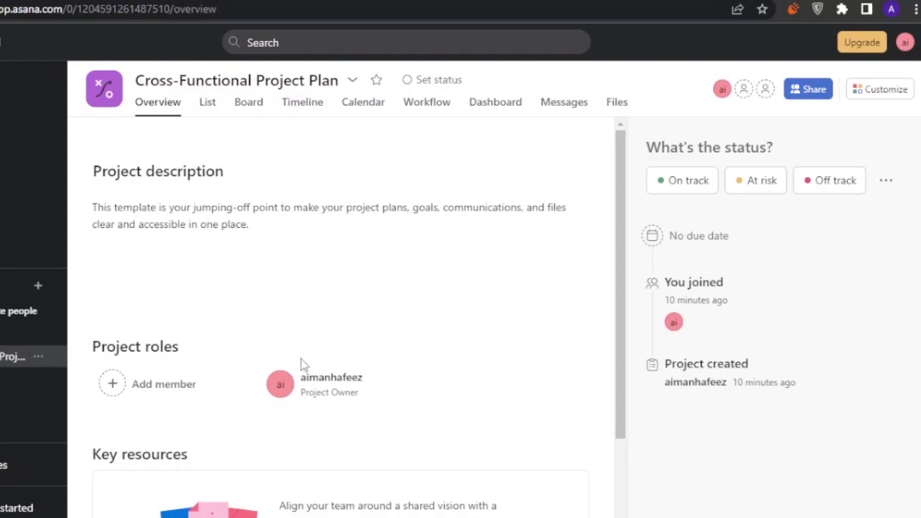
{"action": "left_click", "coordinate": [309, 232]}
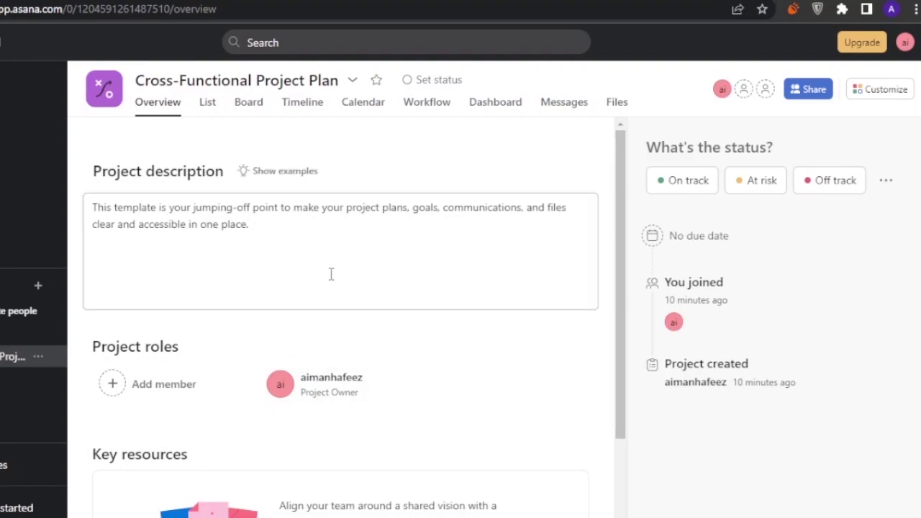
- Open Asana's upgrade plans and compare the prices and features of Premium, Business and Enterprise
{"action": "left_click", "coordinate": [862, 44]}
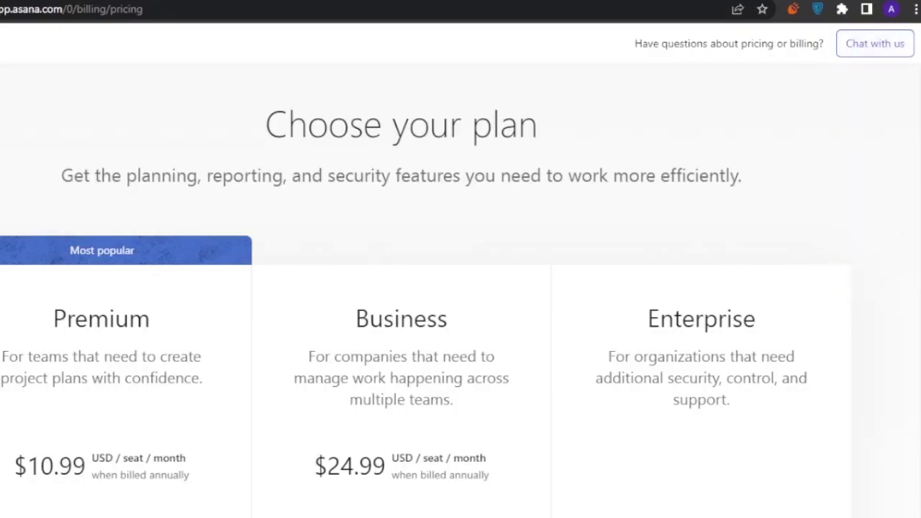
{"action": "scroll", "coordinate": [461, 288], "scroll_direction": "down", "scroll_amount": 4}
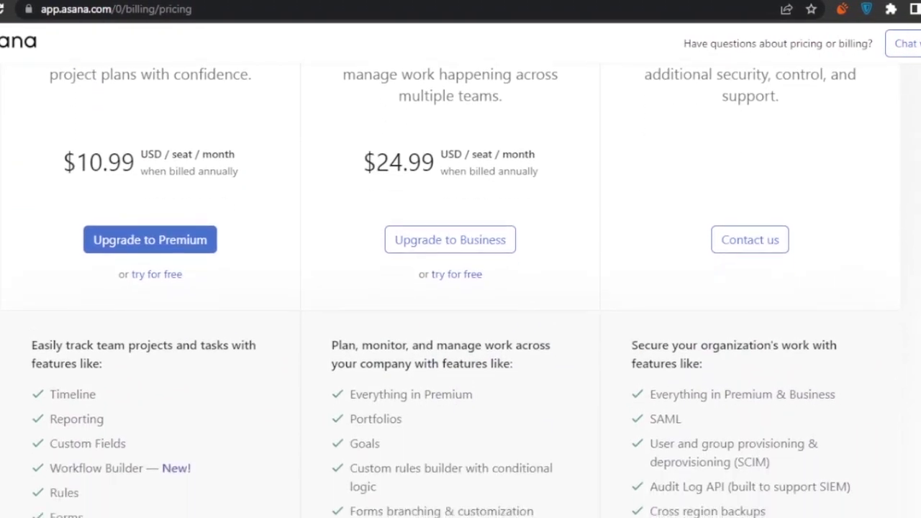
{"action": "scroll", "coordinate": [461, 288], "scroll_direction": "up", "scroll_amount": 2}
{"action": "scroll", "coordinate": [449, 290], "scroll_direction": "up", "scroll_amount": 1}
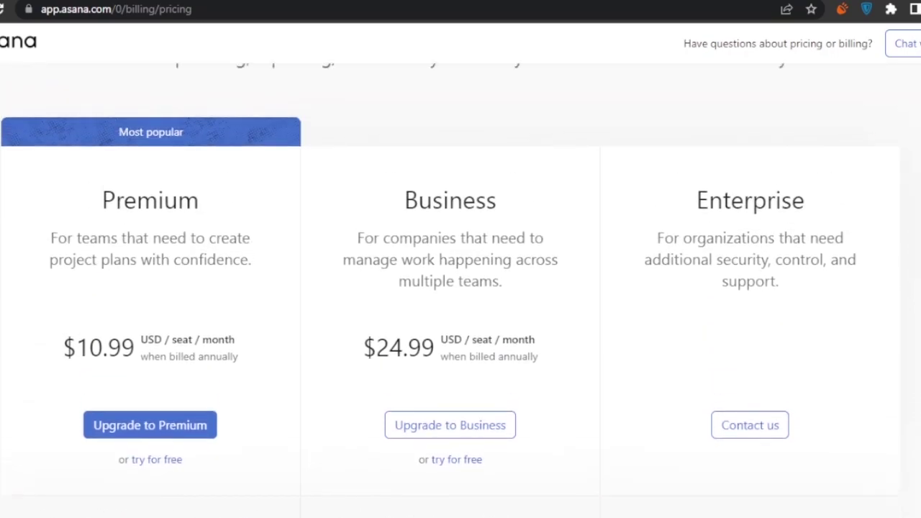
{"action": "scroll", "coordinate": [461, 288], "scroll_direction": "down", "scroll_amount": 2}
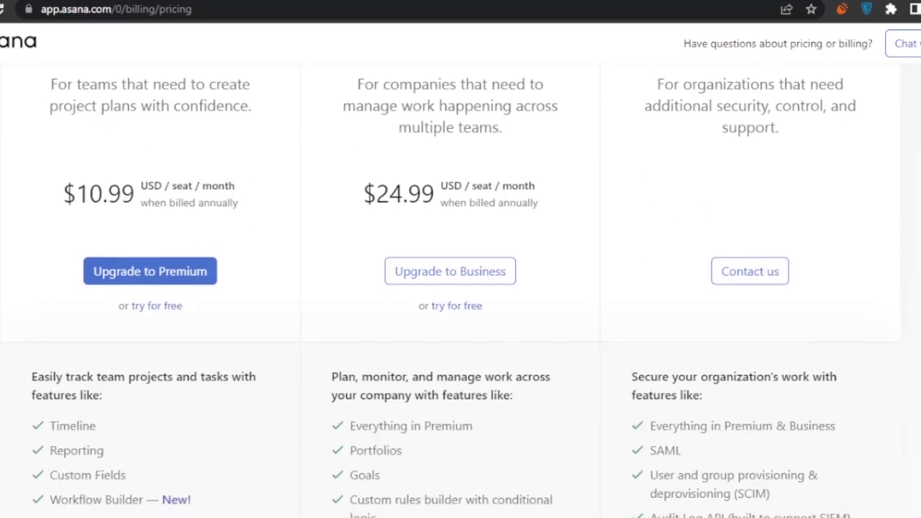
{"action": "scroll", "coordinate": [461, 288], "scroll_direction": "up", "scroll_amount": 1}
{"action": "scroll", "coordinate": [460, 288], "scroll_direction": "down", "scroll_amount": 8}
{"action": "scroll", "coordinate": [461, 288], "scroll_direction": "up", "scroll_amount": 3}
{"action": "scroll", "coordinate": [461, 288], "scroll_direction": "up", "scroll_amount": 6}
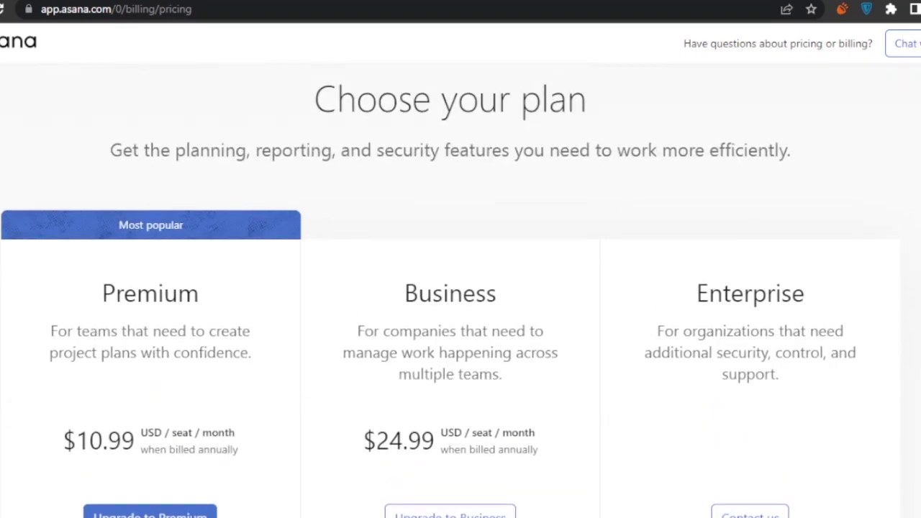
{"action": "scroll", "coordinate": [461, 288], "scroll_direction": "up", "scroll_amount": 1}
{"action": "scroll", "coordinate": [461, 288], "scroll_direction": "down", "scroll_amount": 5}
{"action": "scroll", "coordinate": [460, 288], "scroll_direction": "up", "scroll_amount": 5}
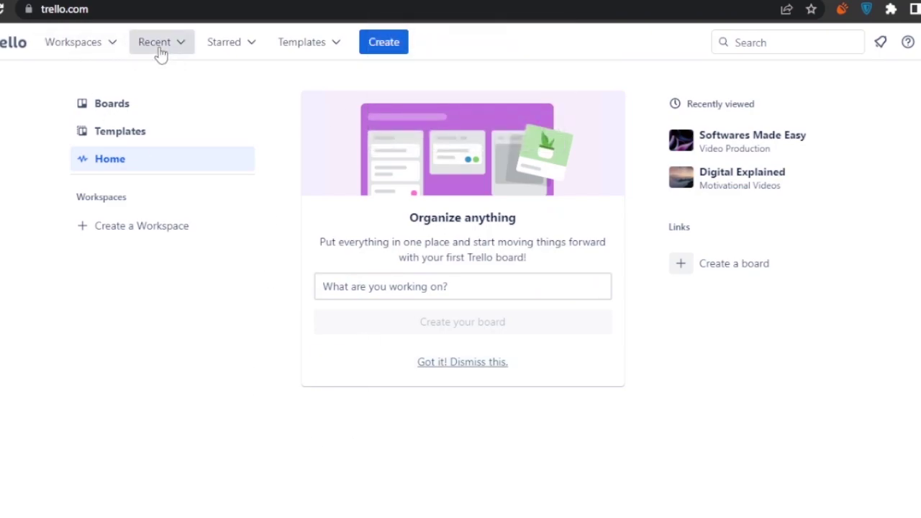
- Create a private board titled Project Management from the Project Management template, keeping its cards
{"action": "left_click", "coordinate": [337, 43]}
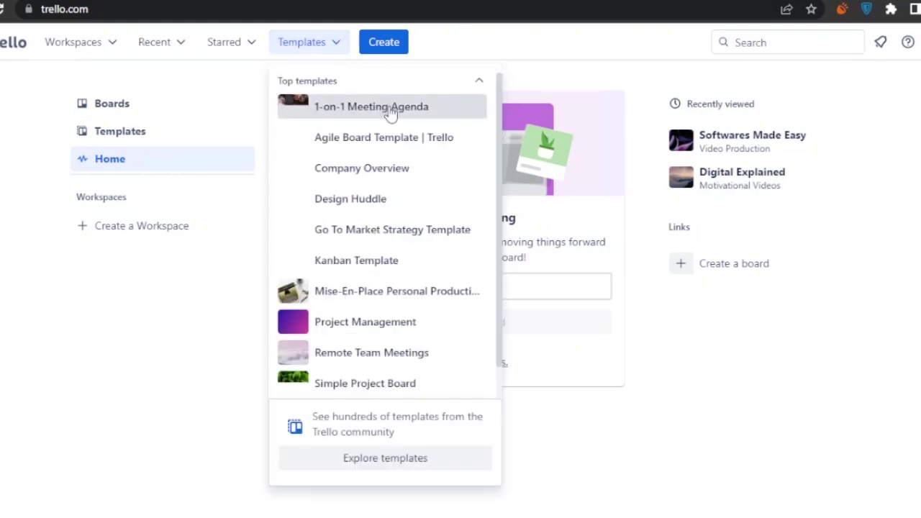
{"action": "left_click", "coordinate": [370, 323]}
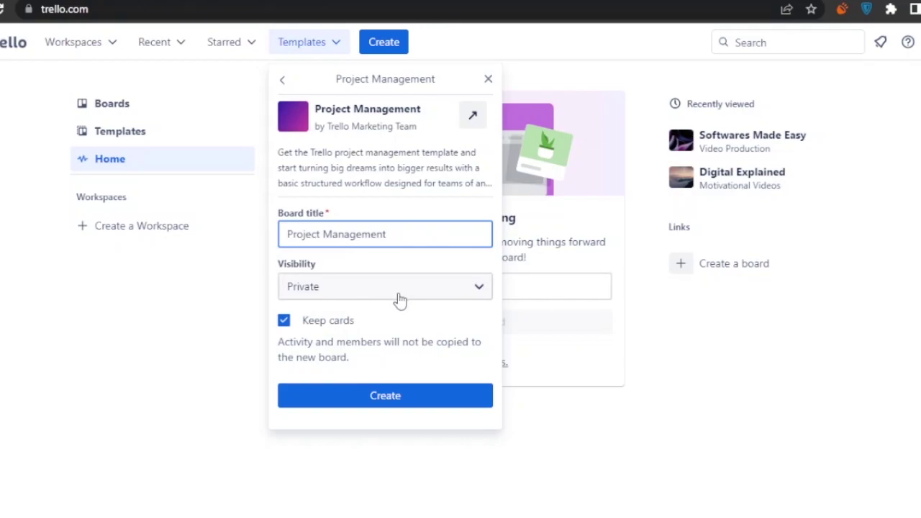
{"action": "left_click", "coordinate": [386, 398]}
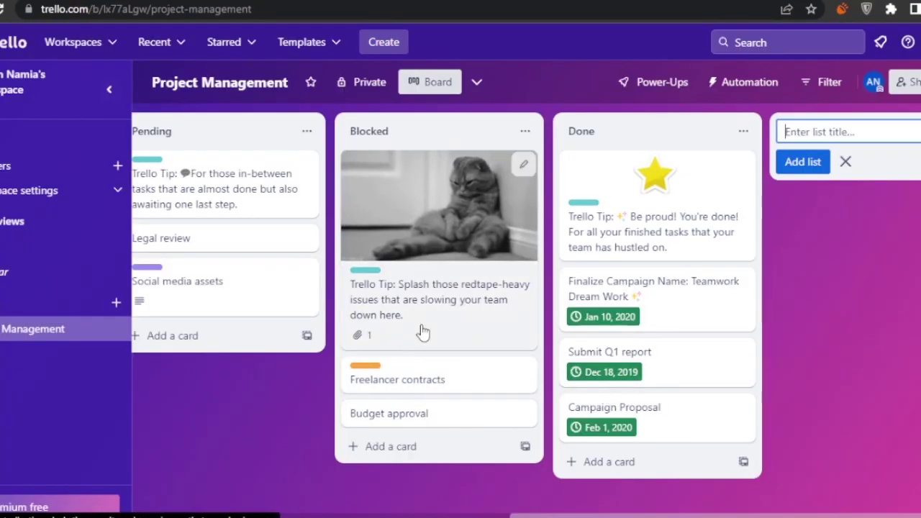
- Look through the board's lists from Project Resources to Done and check the option for adding another list
{"action": "left_click_drag", "start_coordinate": [553, 514], "coordinate": [185, 513]}
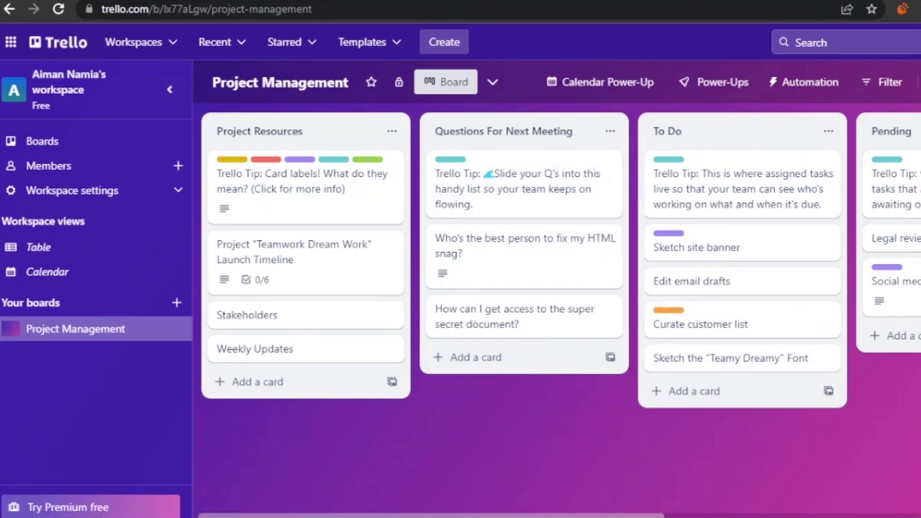
{"action": "scroll", "coordinate": [679, 499], "scroll_direction": "right", "scroll_amount": 3}
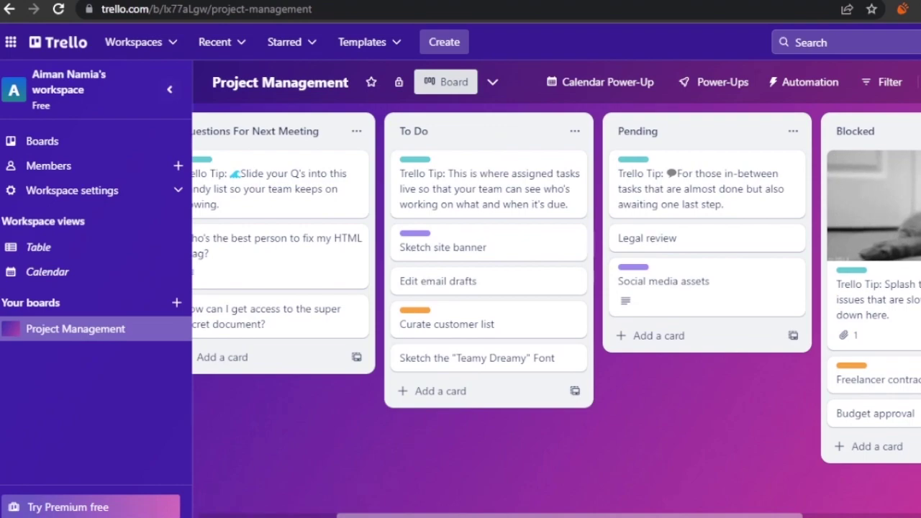
{"action": "scroll", "coordinate": [695, 383], "scroll_direction": "right", "scroll_amount": 4}
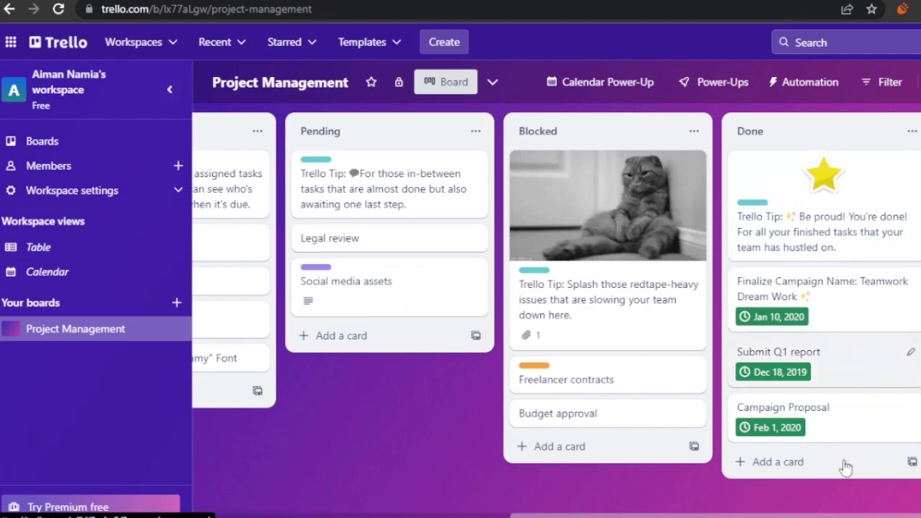
{"action": "scroll", "coordinate": [891, 146], "scroll_direction": "right", "scroll_amount": 2}
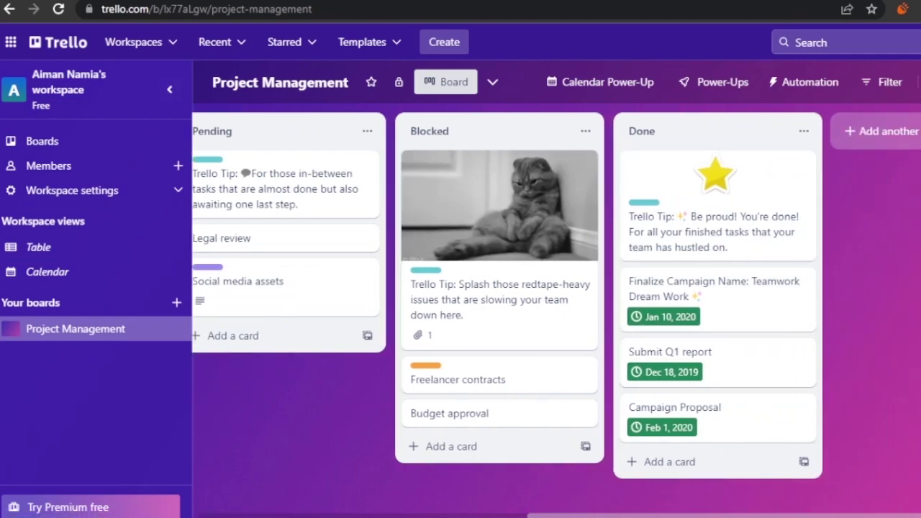
{"action": "left_click", "coordinate": [888, 143]}
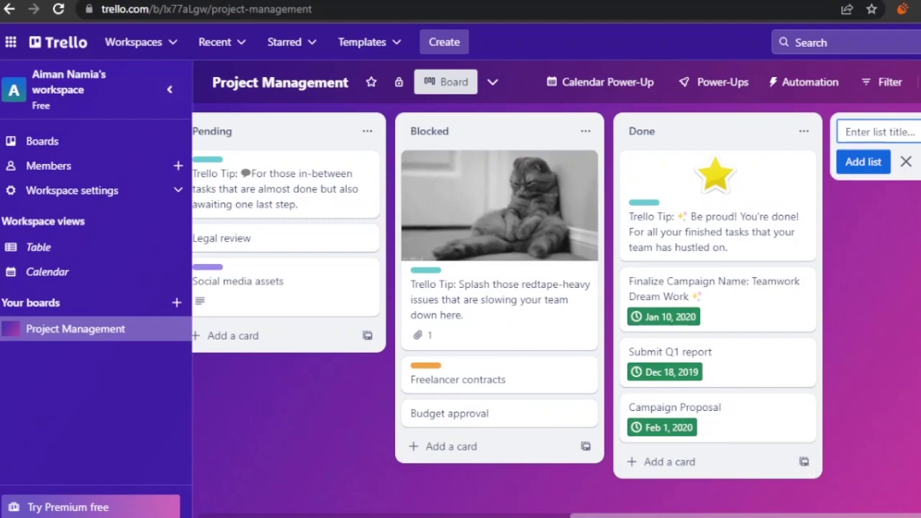
{"action": "scroll", "coordinate": [298, 498], "scroll_direction": "left", "scroll_amount": 6}
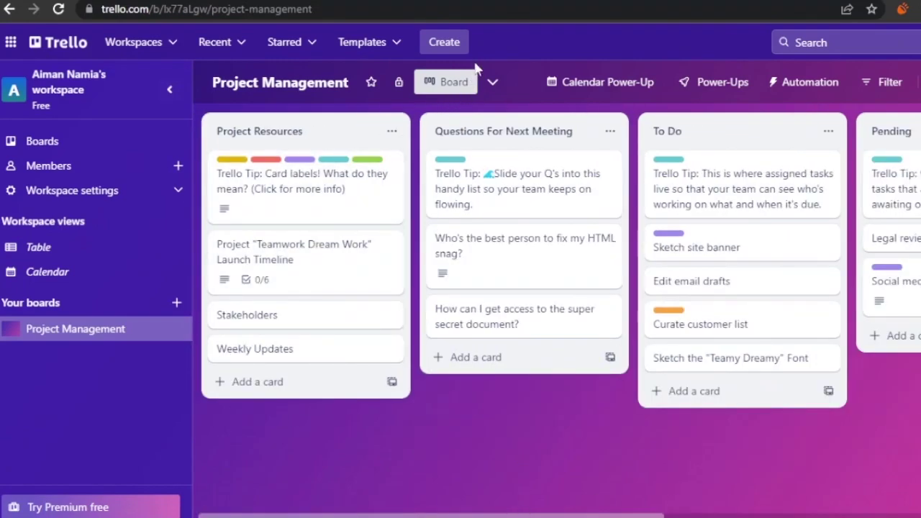
- Examine the view types offered for the board and the options for inviting members to the workspace
{"action": "left_click", "coordinate": [491, 83]}
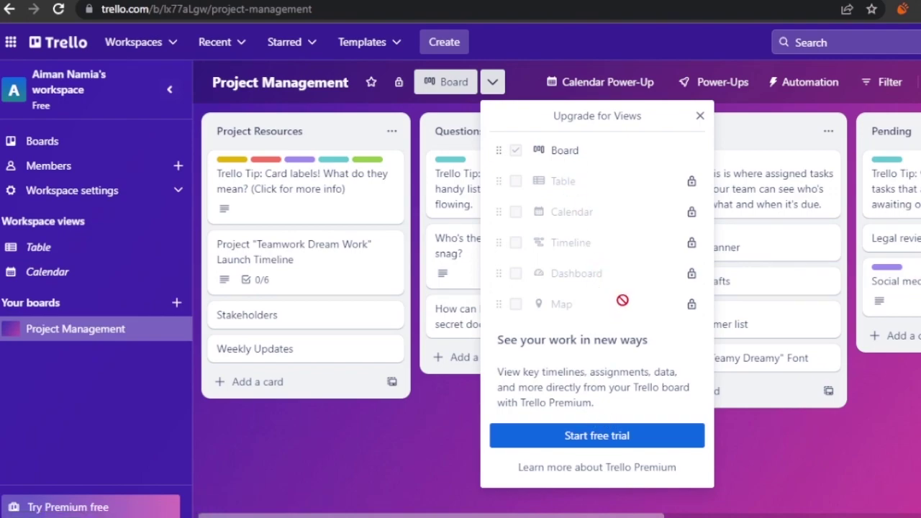
{"action": "left_click", "coordinate": [134, 422]}
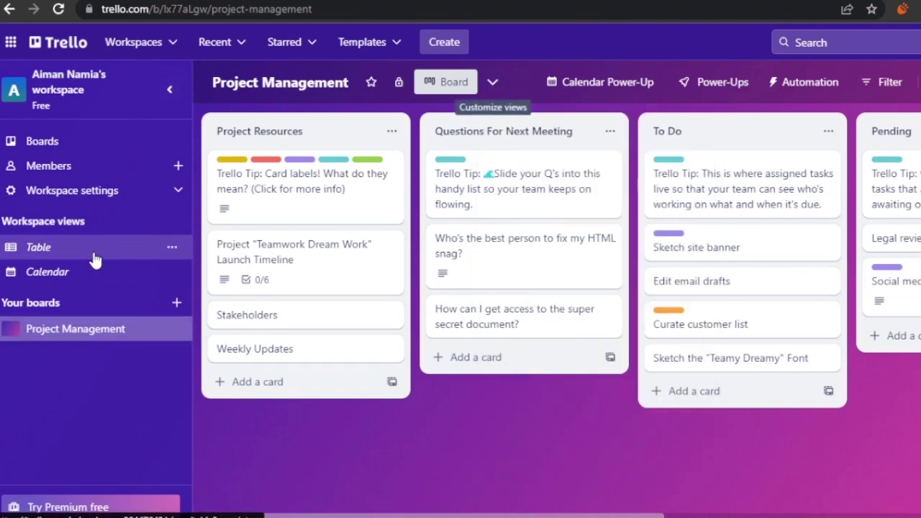
{"action": "left_click", "coordinate": [179, 169]}
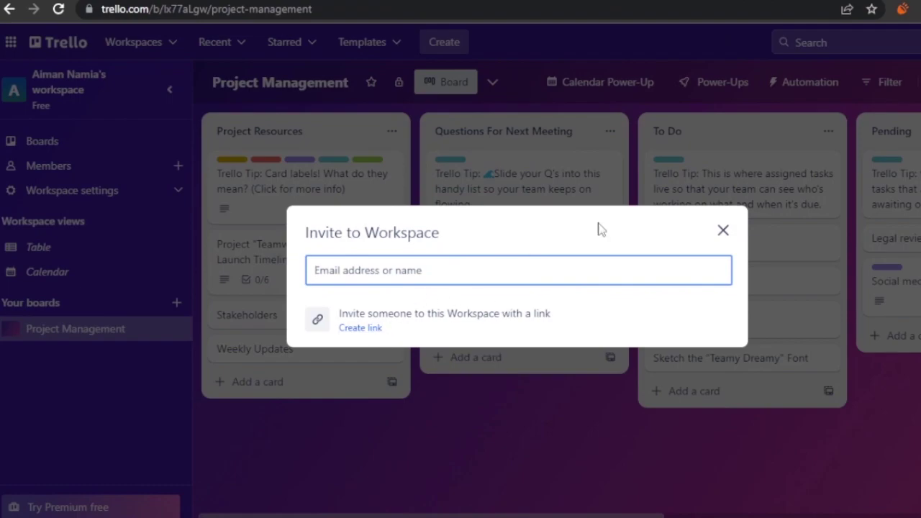
{"action": "left_click", "coordinate": [725, 231]}
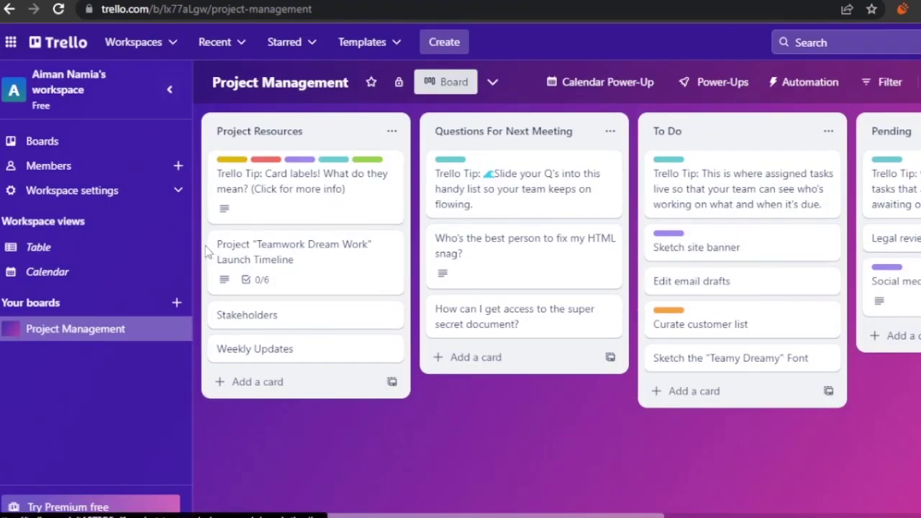
- Review Trello's pricing plans and compare them with the ClickUp and Asana plan pages
{"action": "left_click", "coordinate": [168, 193]}
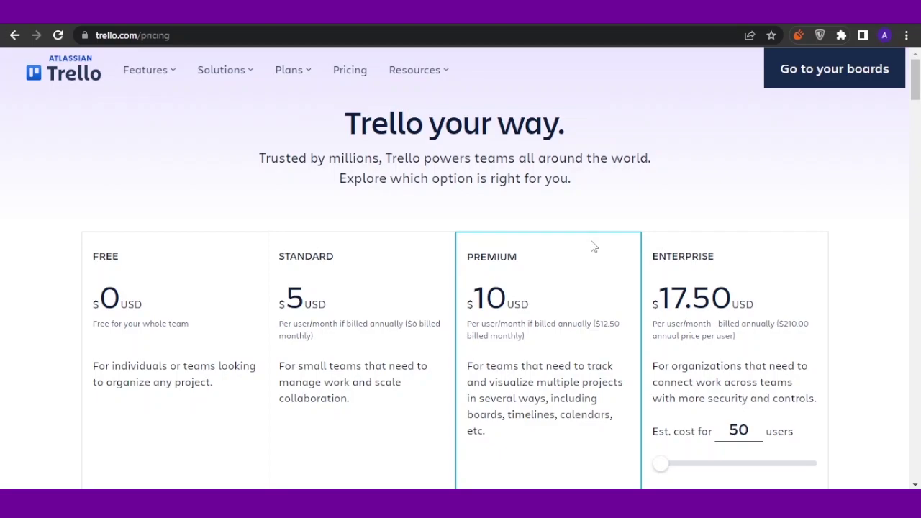
{"action": "left_click", "coordinate": [401, 21]}
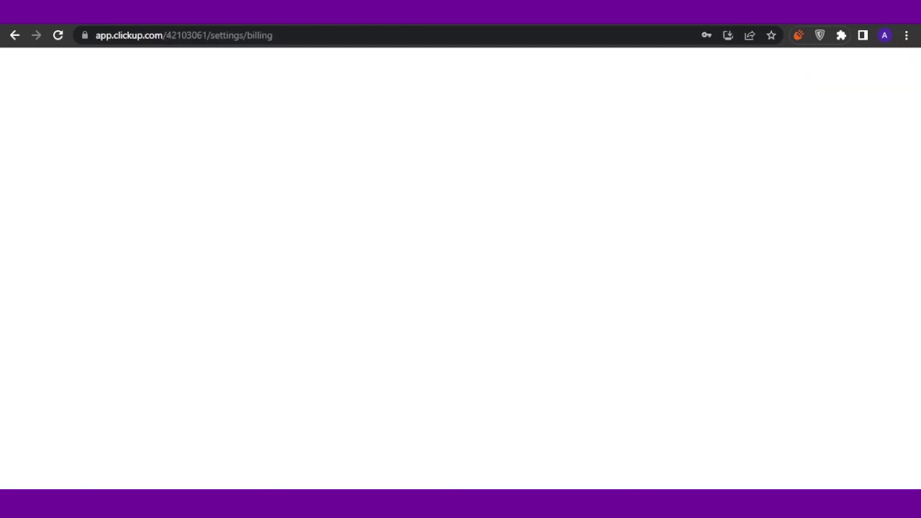
{"action": "left_click", "coordinate": [490, 16]}
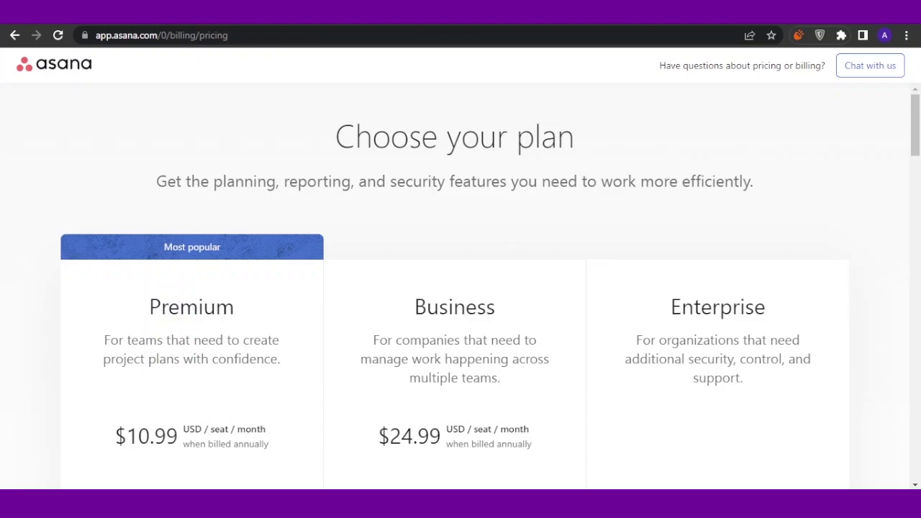
{"action": "key", "text": "ctrl+Tab"}
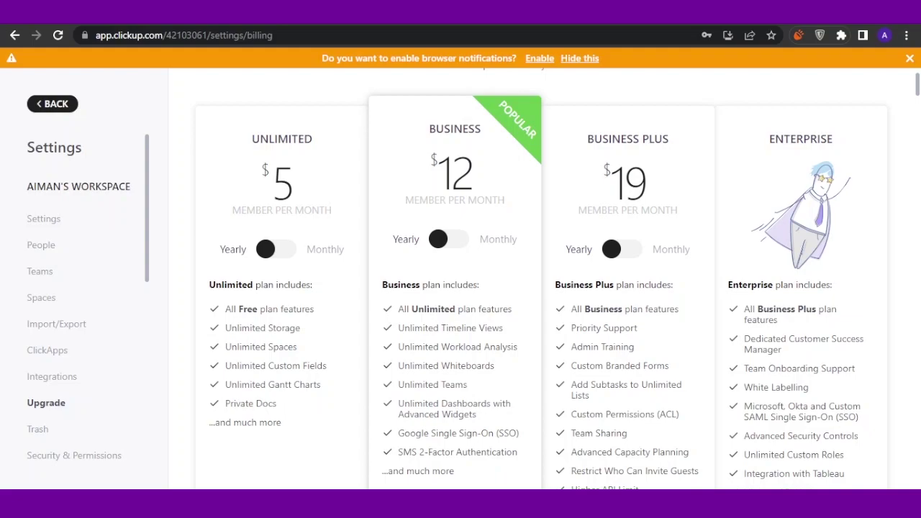
{"action": "key", "text": "ctrl+Tab"}
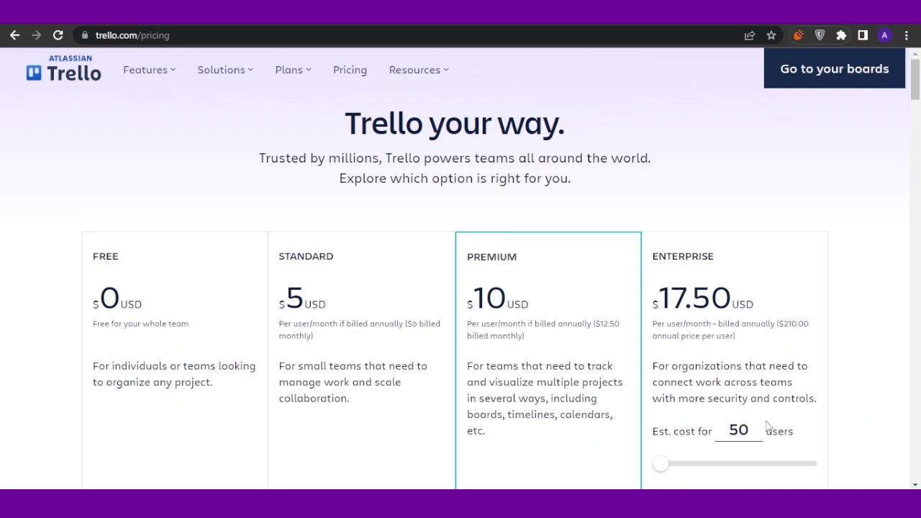